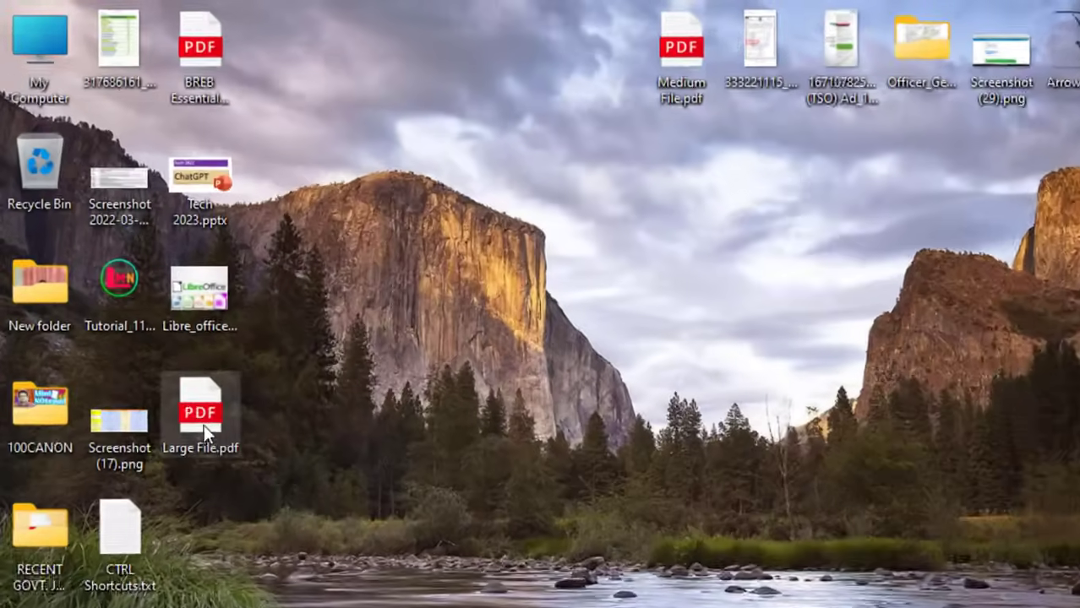
Check the file size of Large File.pdf on the desktop and look over its opening pages in Microsoft Edge.
{"action": "mouse_move", "coordinate": [204, 430]}
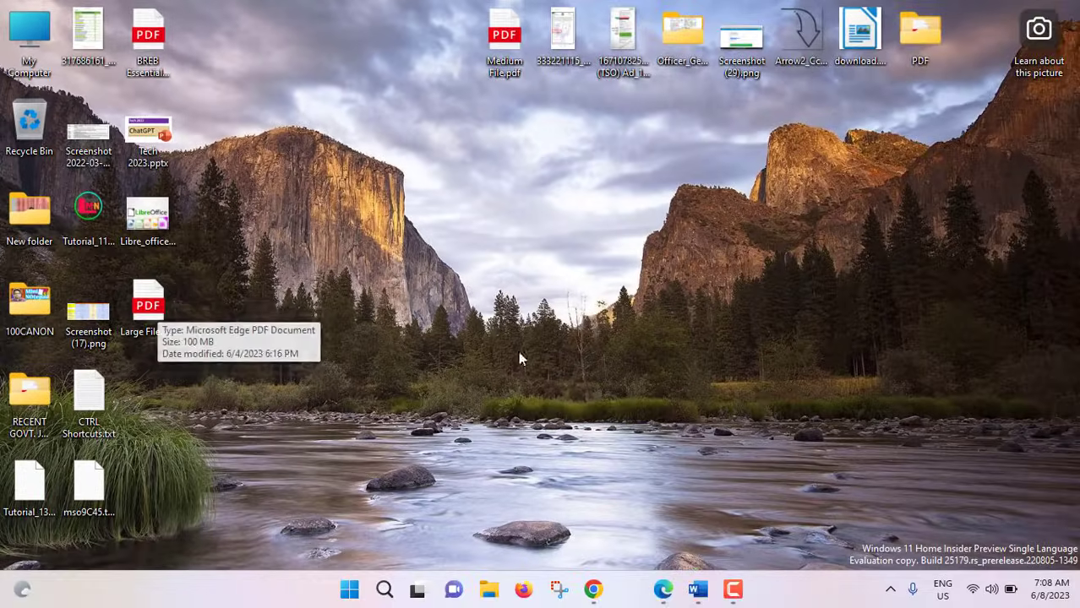
{"action": "left_click", "coordinate": [661, 597]}
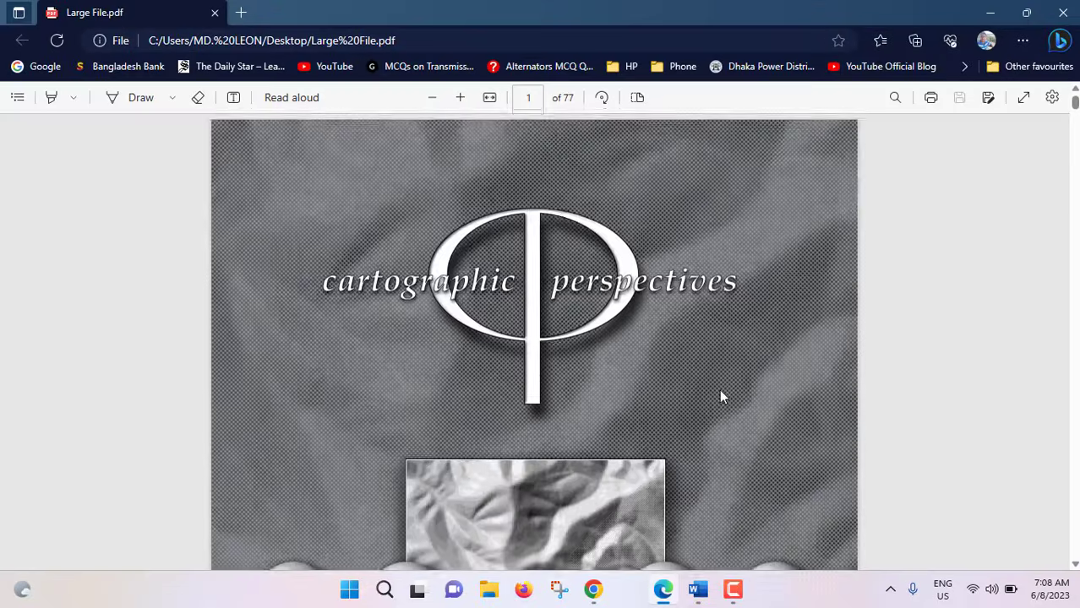
{"action": "scroll", "coordinate": [720, 389], "scroll_direction": "down", "scroll_amount": 10}
{"action": "scroll", "coordinate": [719, 389], "scroll_direction": "up", "scroll_amount": 4}
{"action": "scroll", "coordinate": [722, 395], "scroll_direction": "up", "scroll_amount": 5}
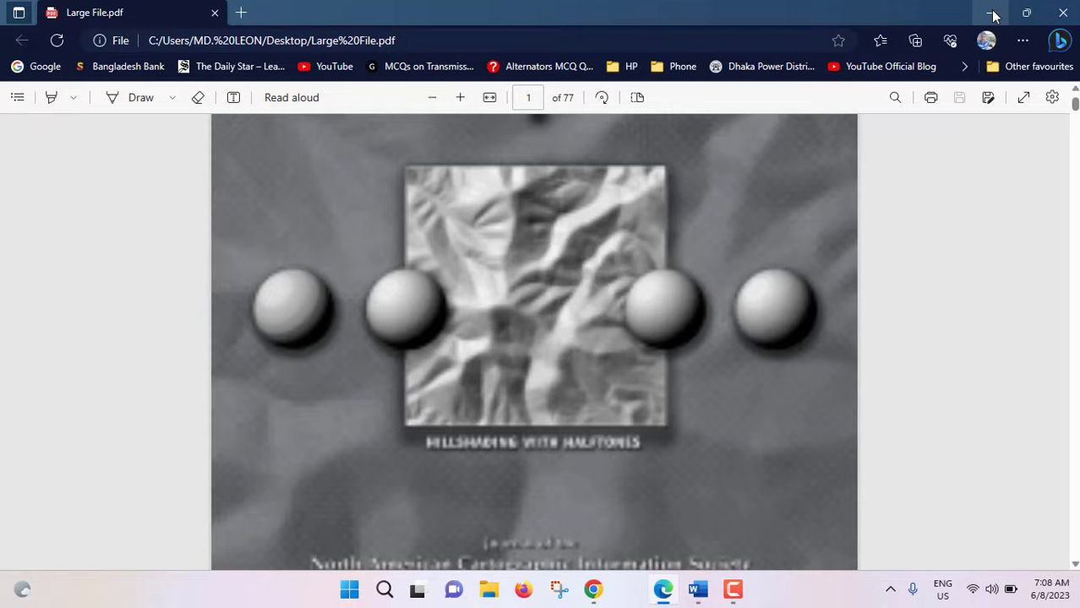
{"action": "left_click", "coordinate": [990, 12]}
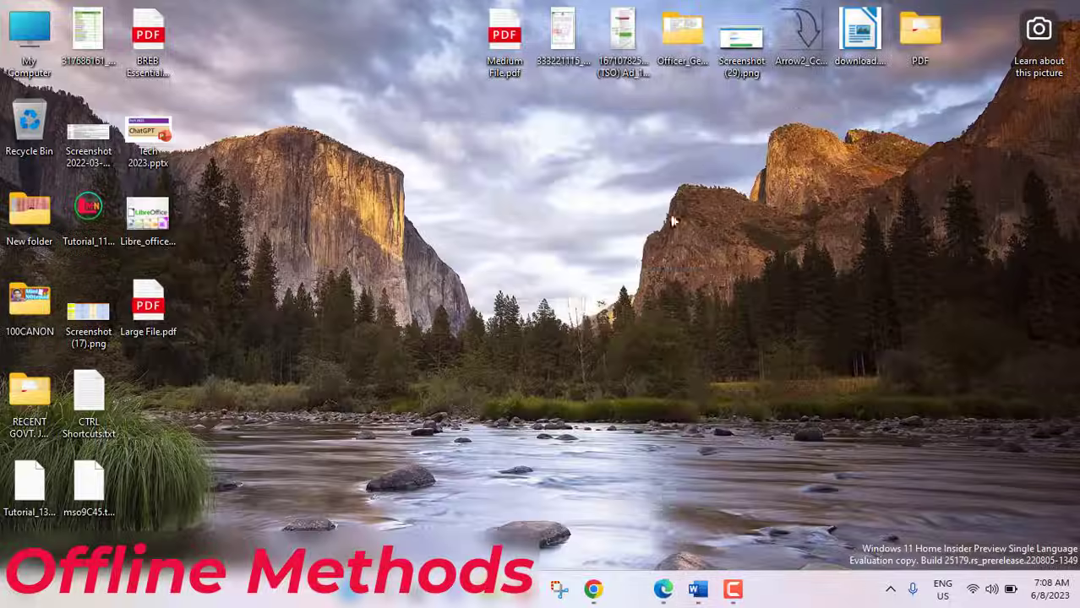
Switch to Word, open Large File.pdf from the Desktop folder and enable editing of the converted document.
{"action": "left_click", "coordinate": [699, 592]}
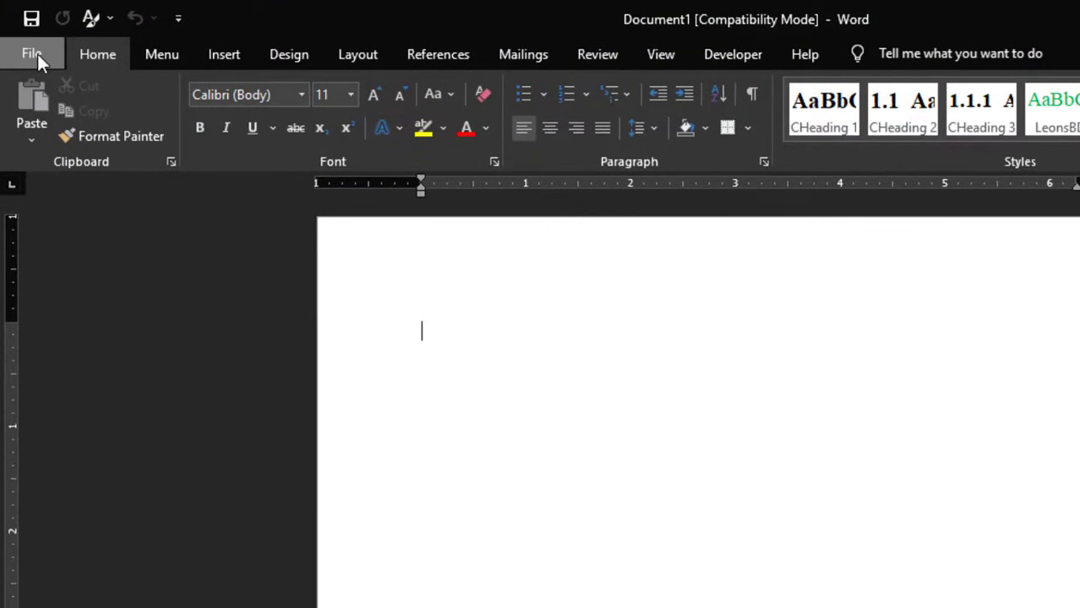
{"action": "left_click", "coordinate": [32, 54]}
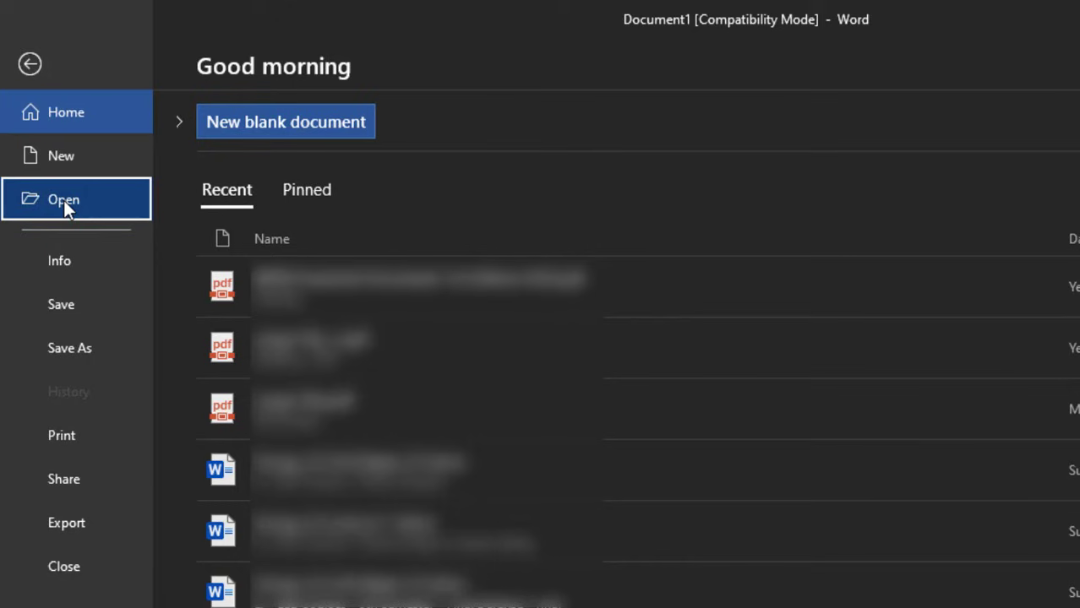
{"action": "left_click", "coordinate": [64, 200]}
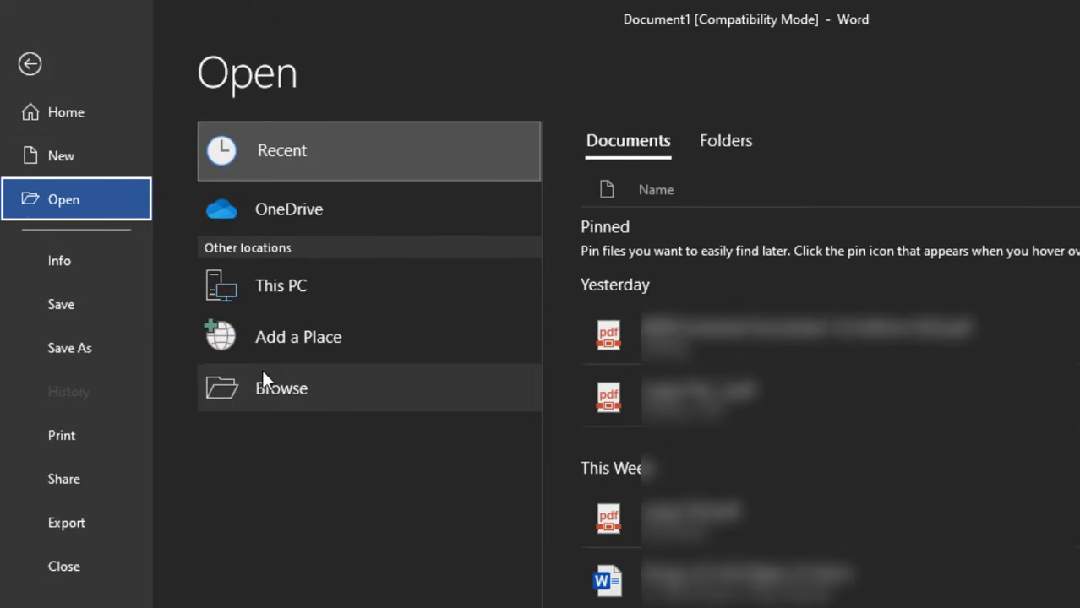
{"action": "left_click", "coordinate": [261, 377]}
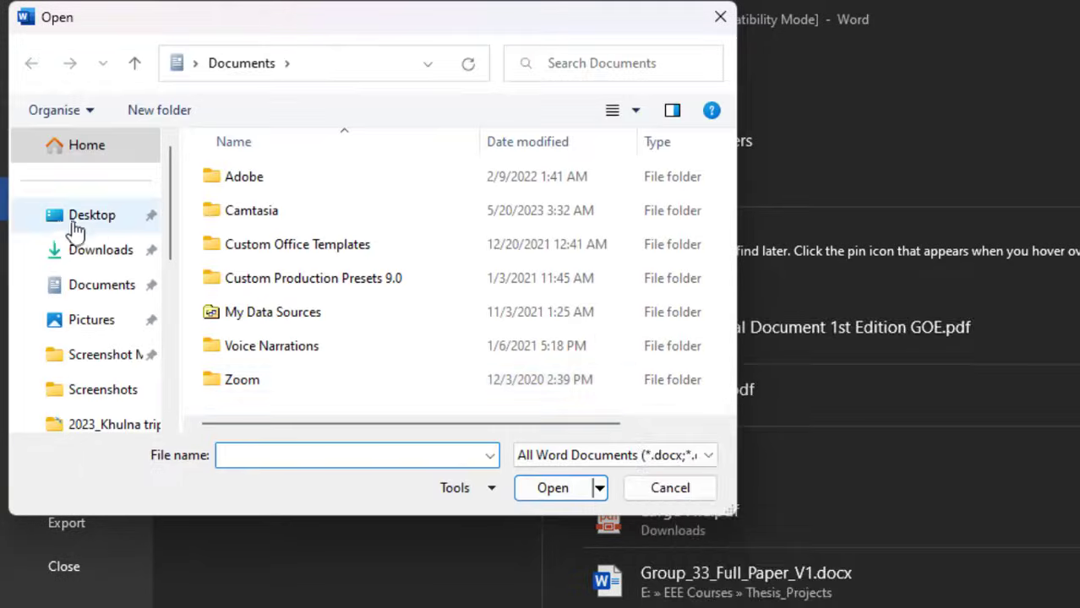
{"action": "left_click", "coordinate": [74, 225]}
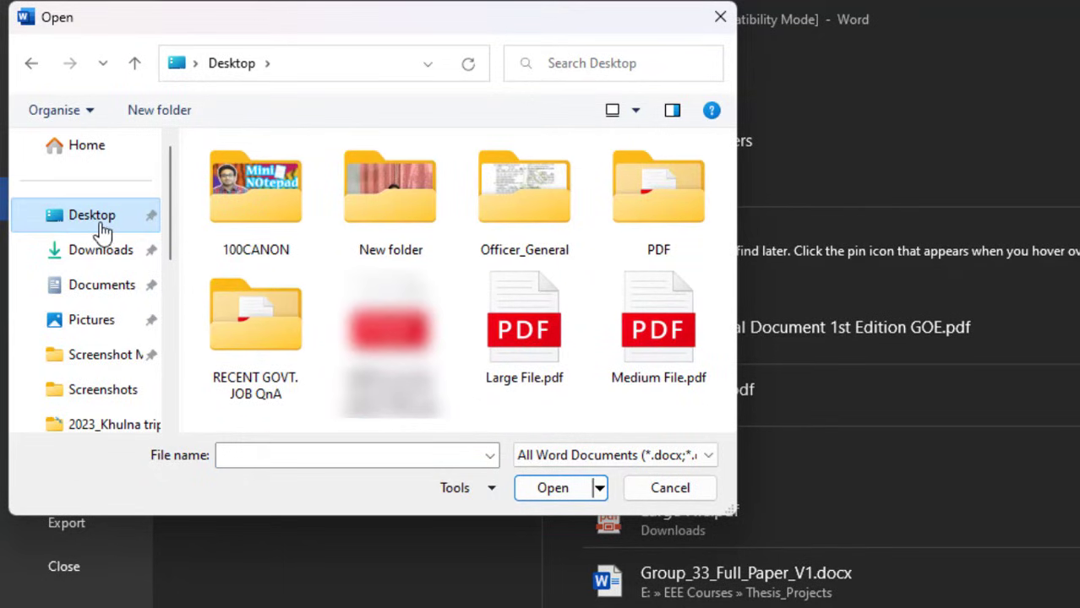
{"action": "left_click", "coordinate": [536, 360]}
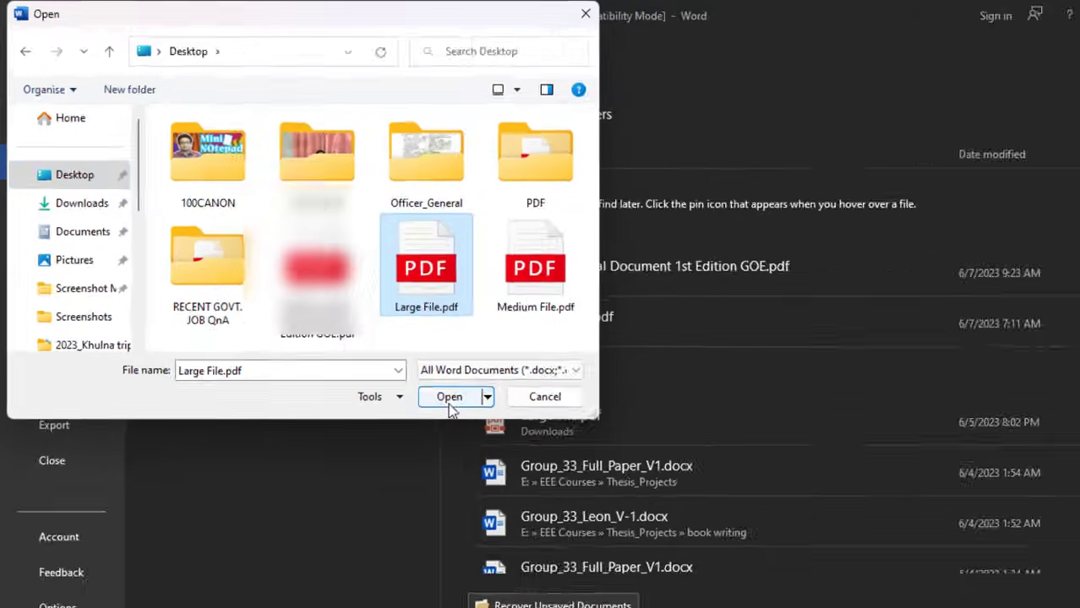
{"action": "left_click", "coordinate": [553, 488]}
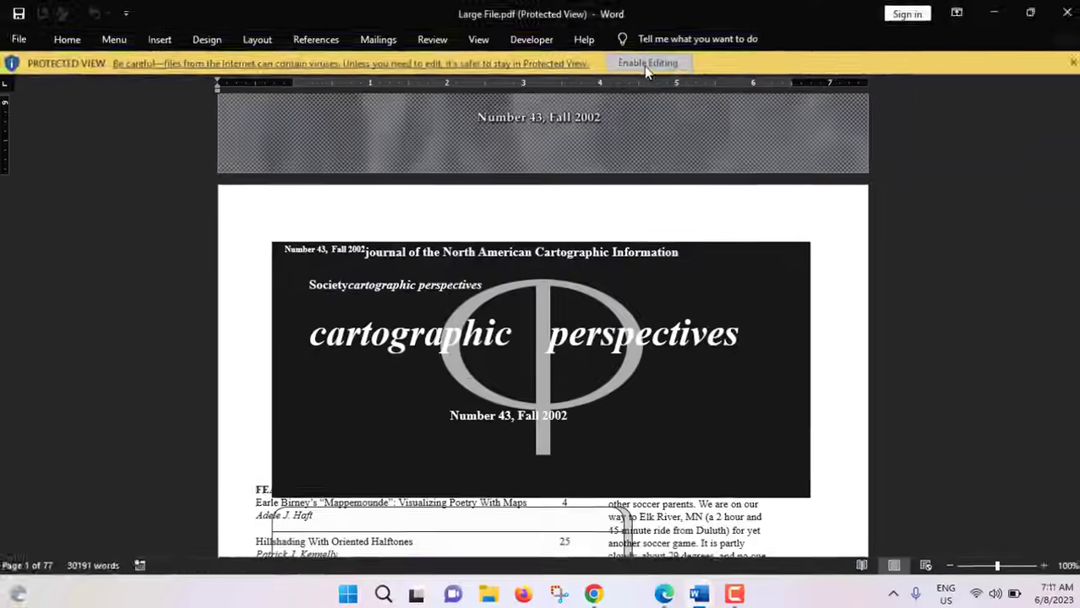
{"action": "left_click", "coordinate": [647, 71]}
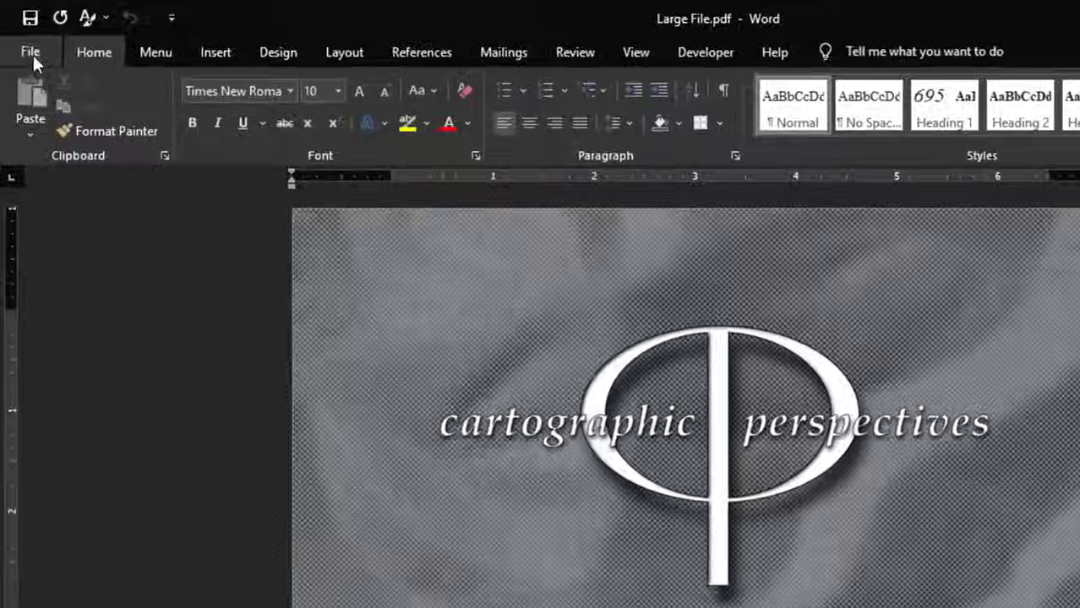
Save a copy of the document to the Desktop in PDF format under the name Large File_compressed.
{"action": "left_click", "coordinate": [23, 39]}
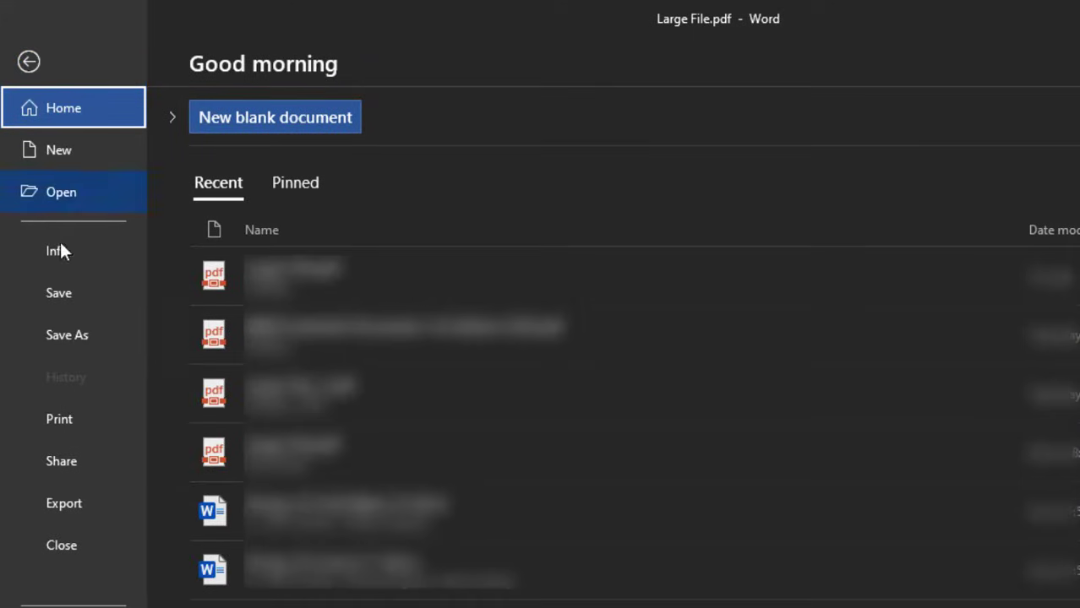
{"action": "left_click", "coordinate": [64, 337]}
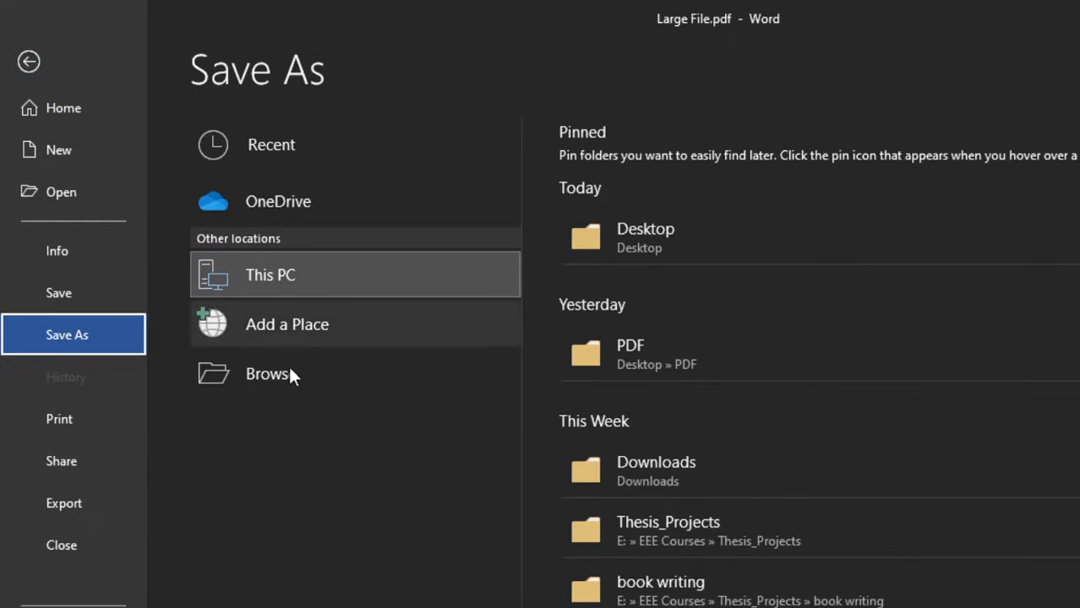
{"action": "left_click", "coordinate": [300, 375]}
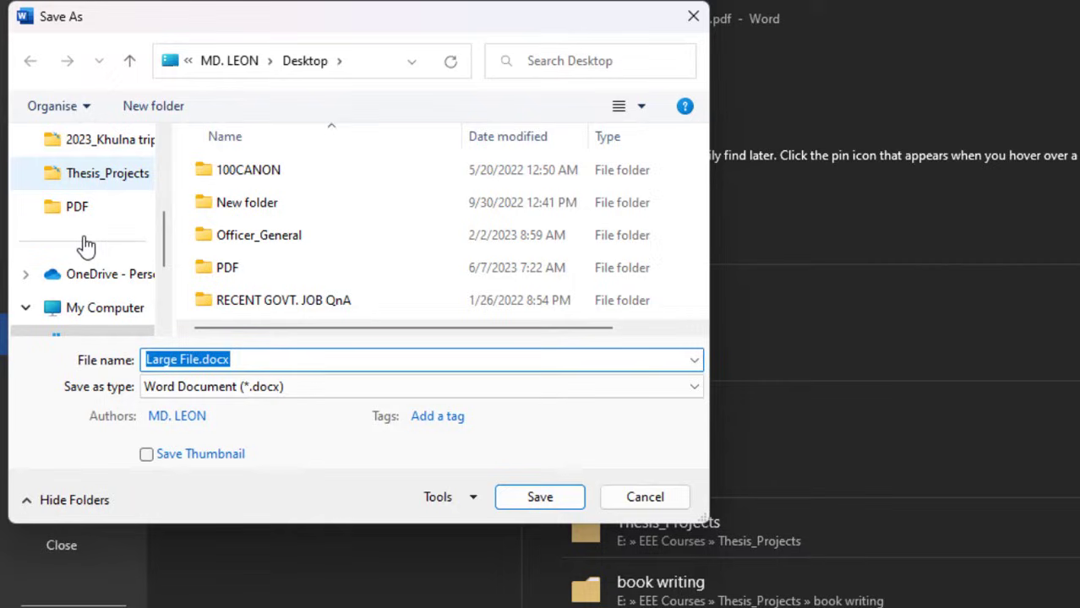
{"action": "scroll", "coordinate": [86, 245], "scroll_direction": "up", "scroll_amount": 5}
{"action": "left_click", "coordinate": [81, 207]}
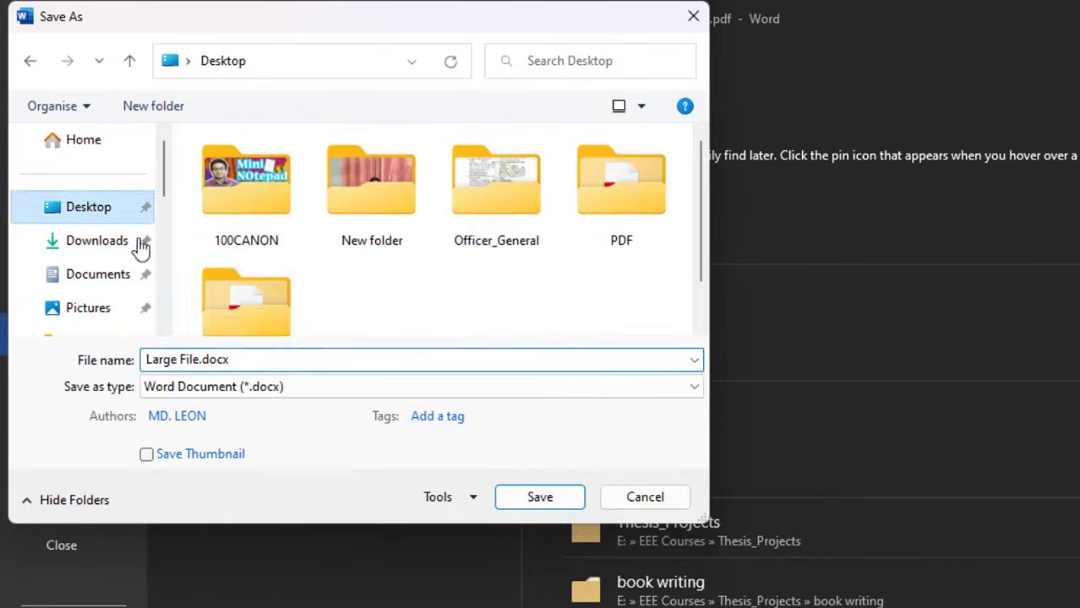
{"action": "left_click", "coordinate": [196, 360]}
{"action": "left_click", "coordinate": [200, 360]}
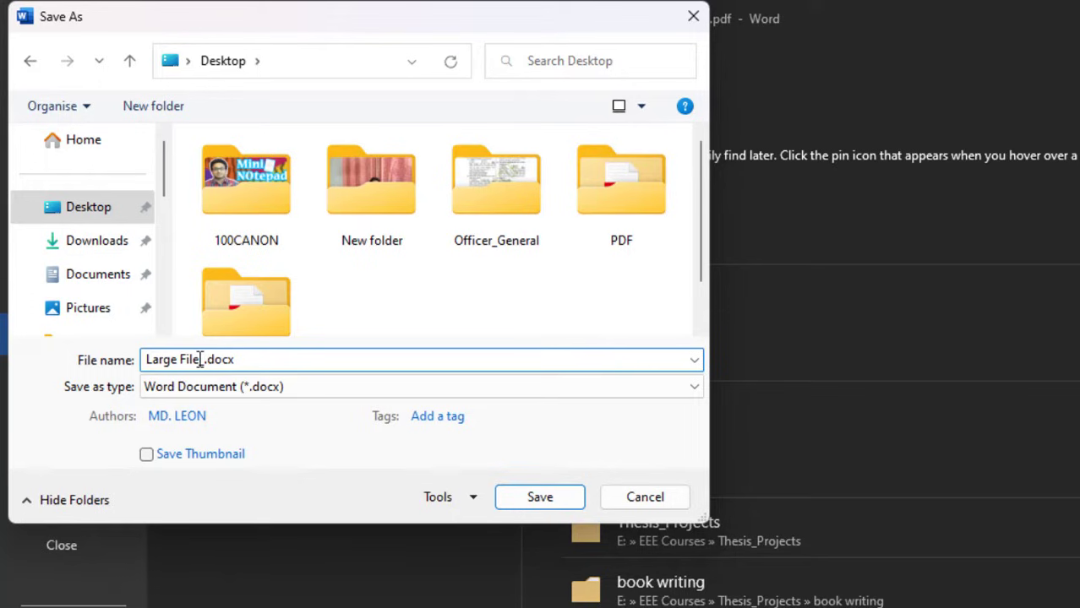
{"action": "type", "text": "_compressed"}
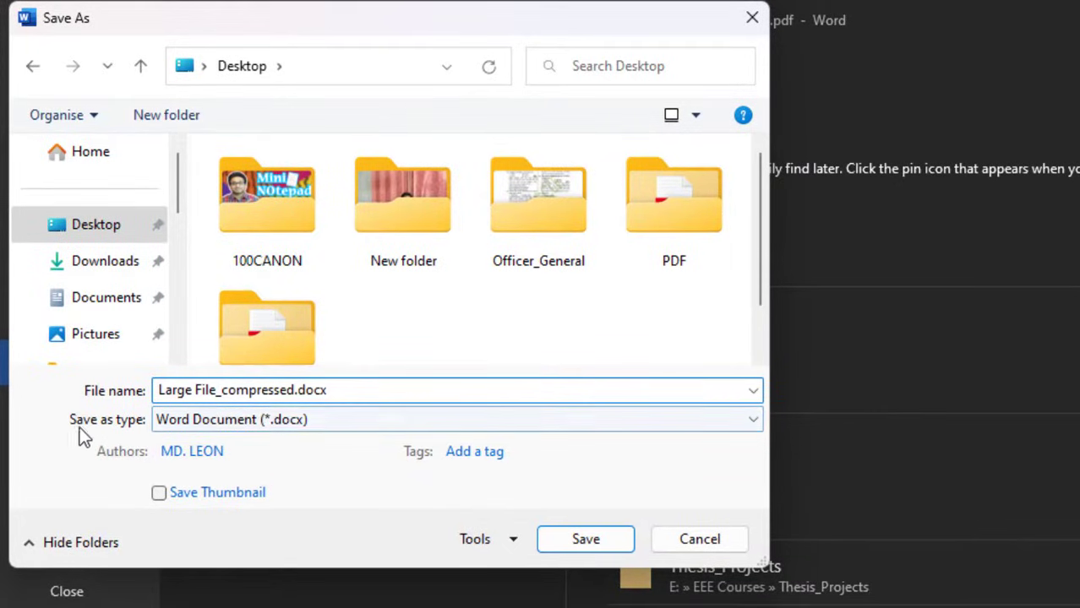
{"action": "left_click", "coordinate": [246, 425]}
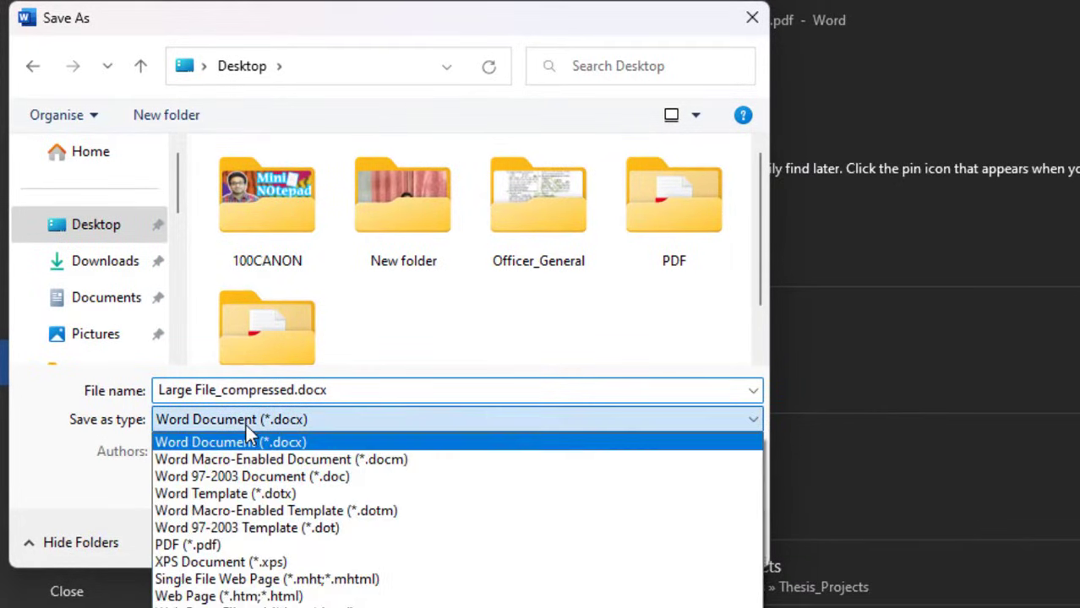
{"action": "left_click", "coordinate": [229, 549]}
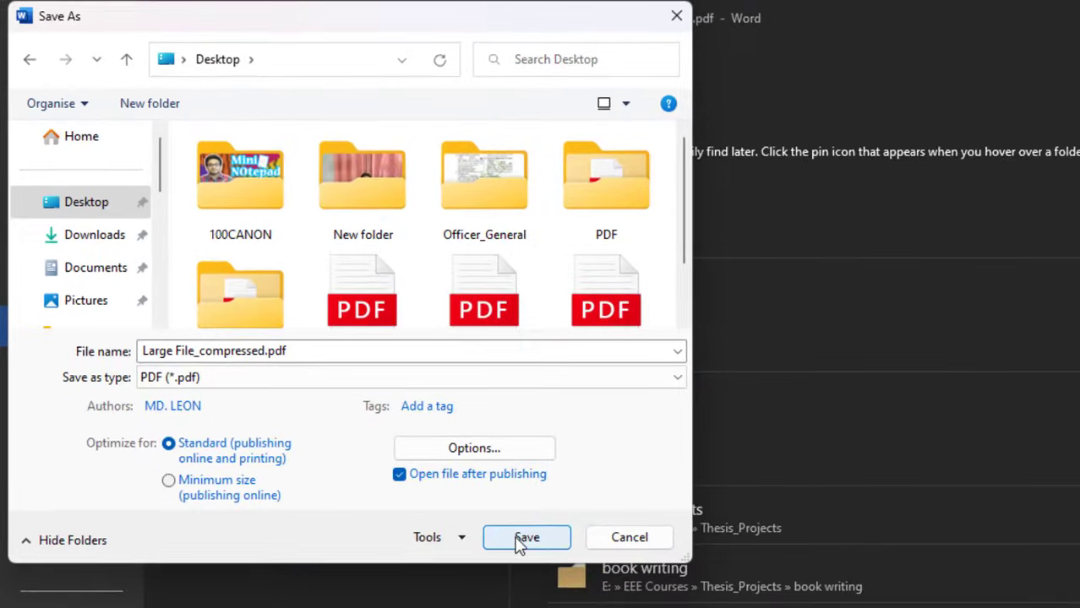
{"action": "left_click", "coordinate": [492, 506]}
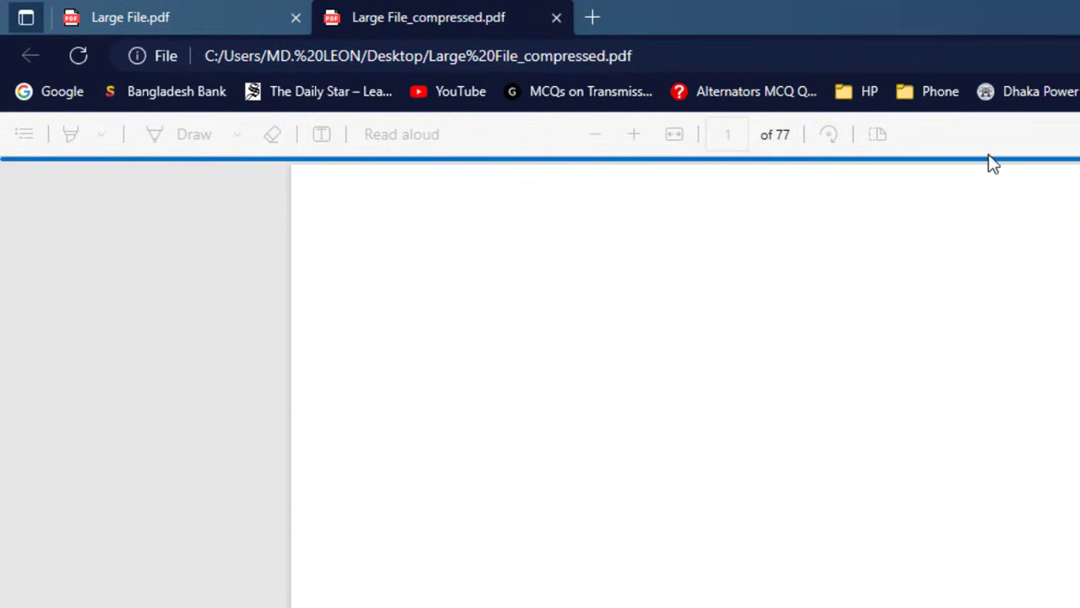
Compare the page quality of Large File.pdf and Large File_compressed.pdf, including both files' sizes on the desktop.
{"action": "left_click", "coordinate": [154, 10]}
{"action": "scroll", "coordinate": [681, 420], "scroll_direction": "down", "scroll_amount": 5}
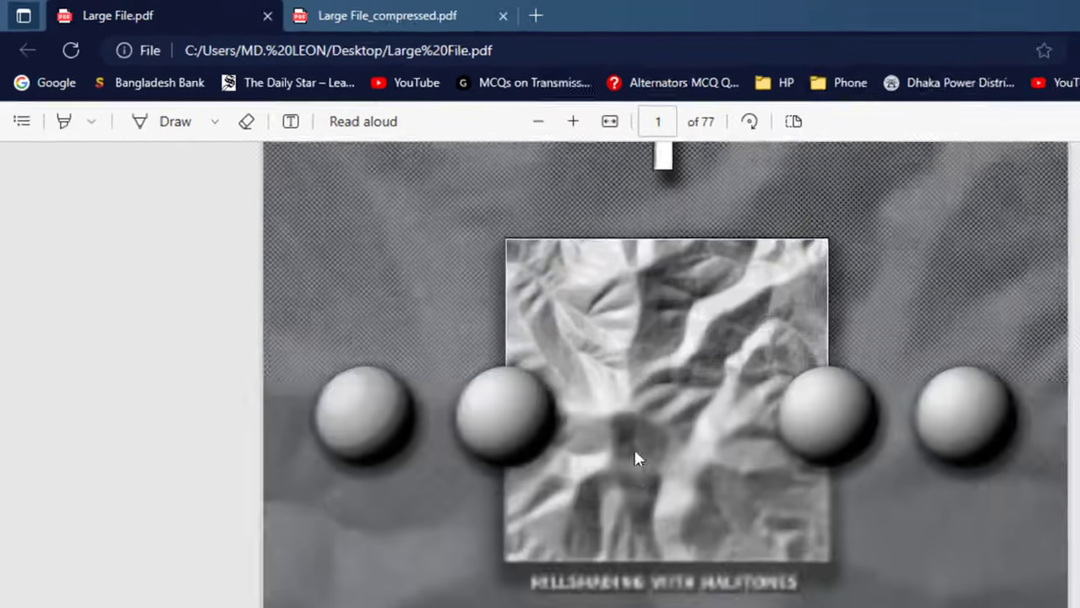
{"action": "scroll", "coordinate": [703, 495], "scroll_direction": "up", "scroll_amount": 5}
{"action": "left_click", "coordinate": [438, 9]}
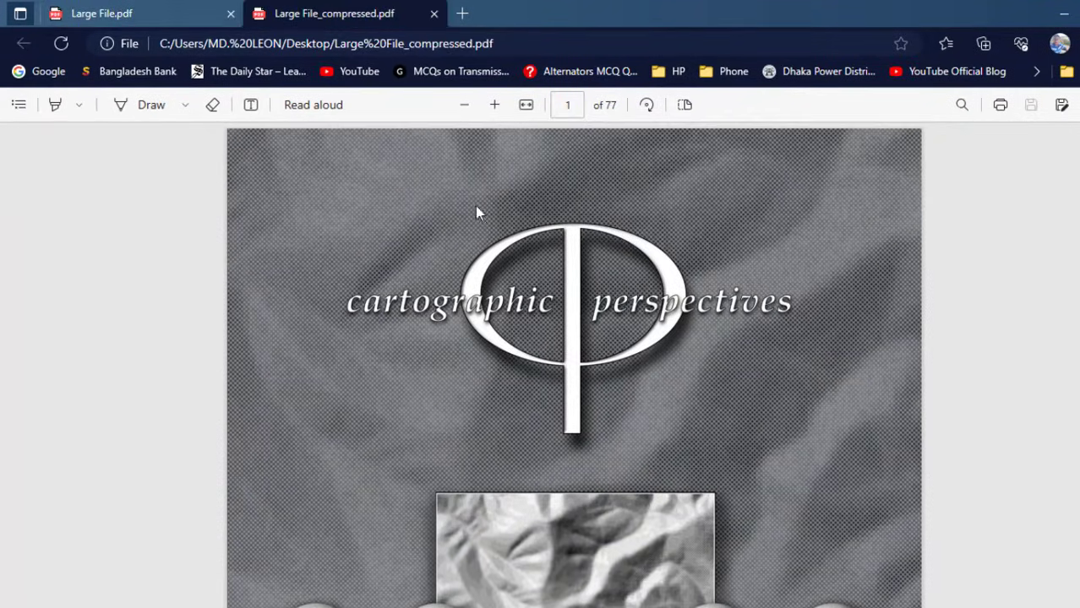
{"action": "scroll", "coordinate": [508, 279], "scroll_direction": "down", "scroll_amount": 4}
{"action": "scroll", "coordinate": [538, 355], "scroll_direction": "up", "scroll_amount": 4}
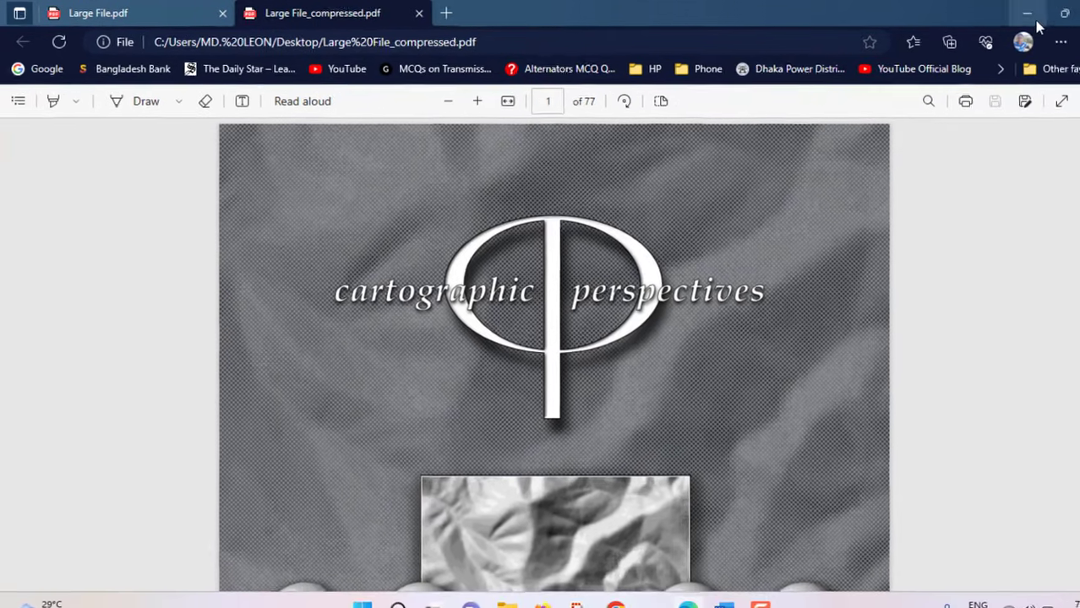
{"action": "left_click", "coordinate": [1063, 13]}
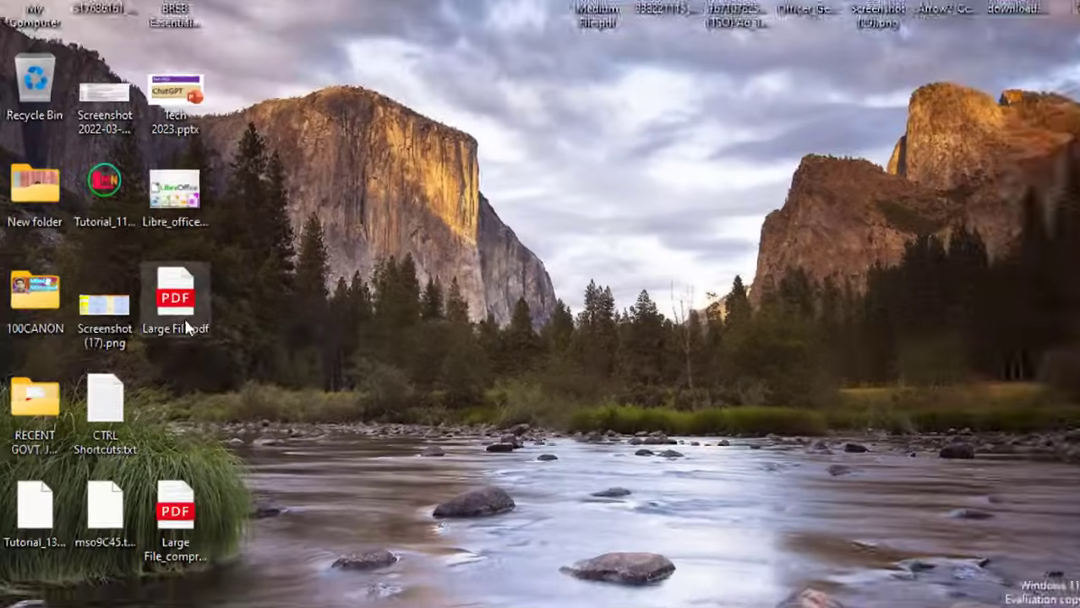
{"action": "mouse_move", "coordinate": [224, 321]}
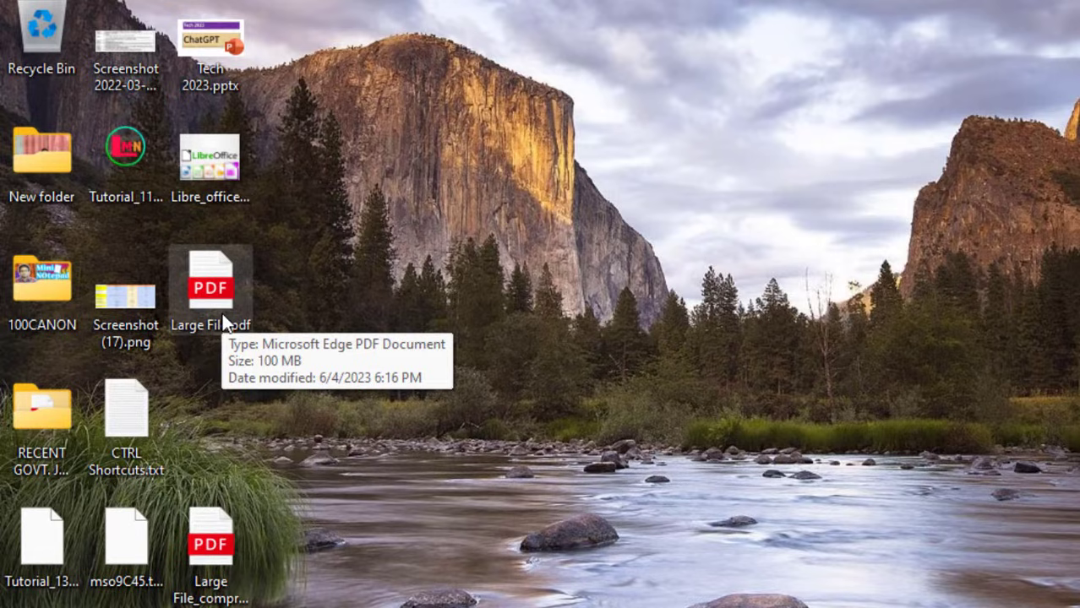
{"action": "mouse_move", "coordinate": [216, 561]}
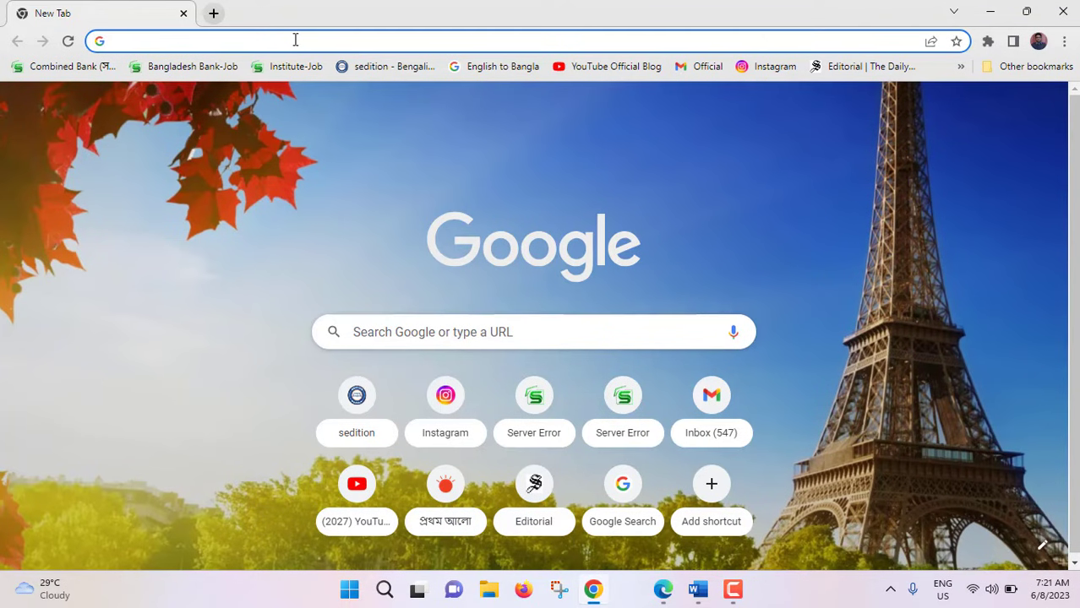
Search Google for "ilovepdf,com", go to the iLovePDF site and open its Compress PDF tool.
{"action": "left_click", "coordinate": [310, 39]}
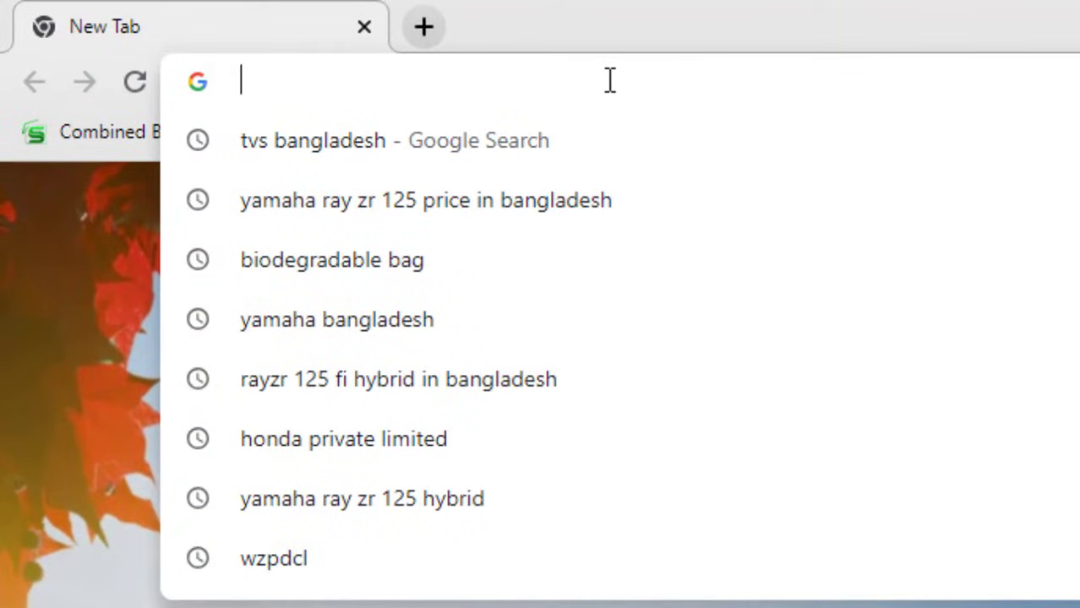
{"action": "type", "text": "ilovepdf,cp"}
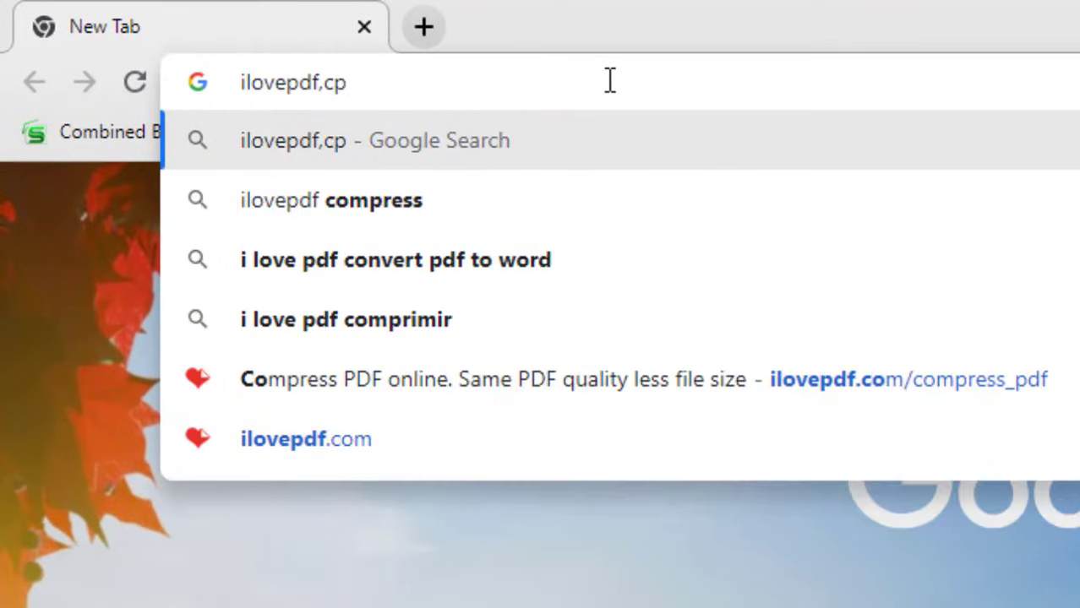
{"action": "key", "text": "BackSpace"}
{"action": "type", "text": "om"}
{"action": "key", "text": "Escape"}
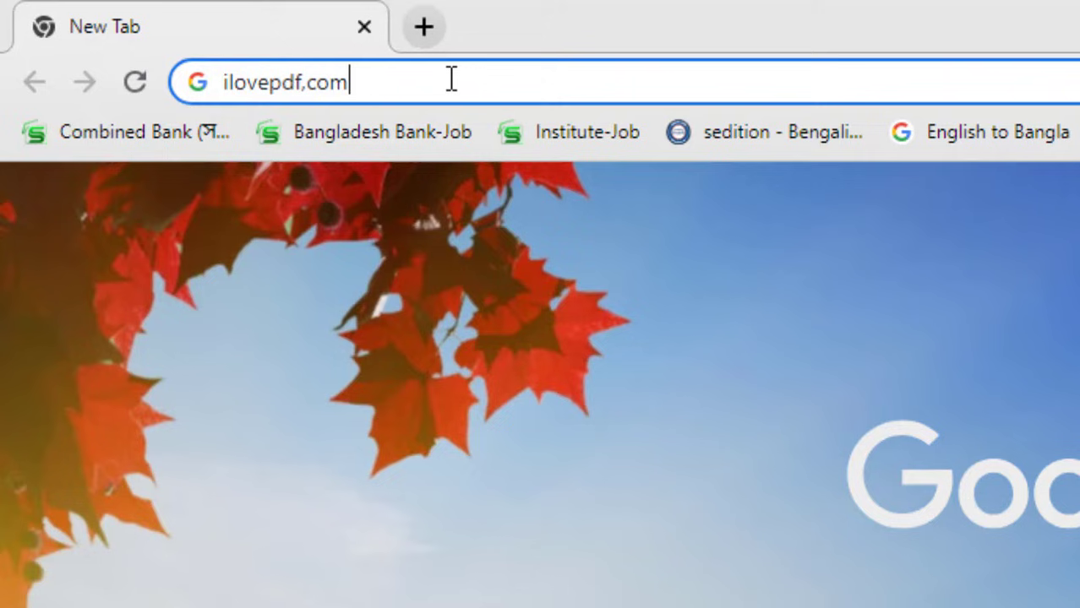
{"action": "key", "text": "Return"}
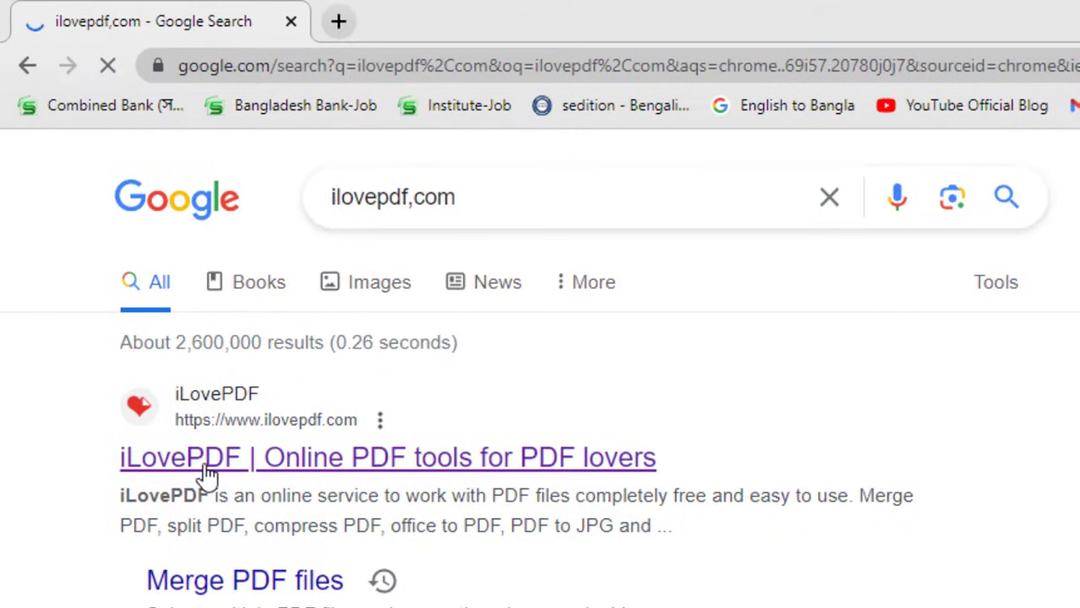
{"action": "left_click", "coordinate": [205, 466]}
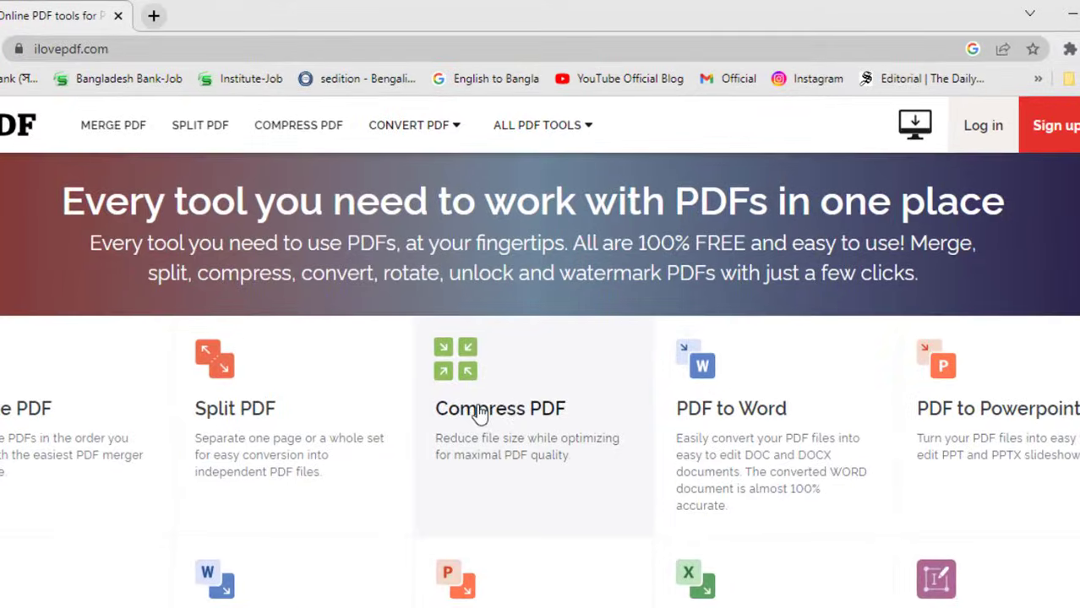
{"action": "left_click", "coordinate": [479, 416]}
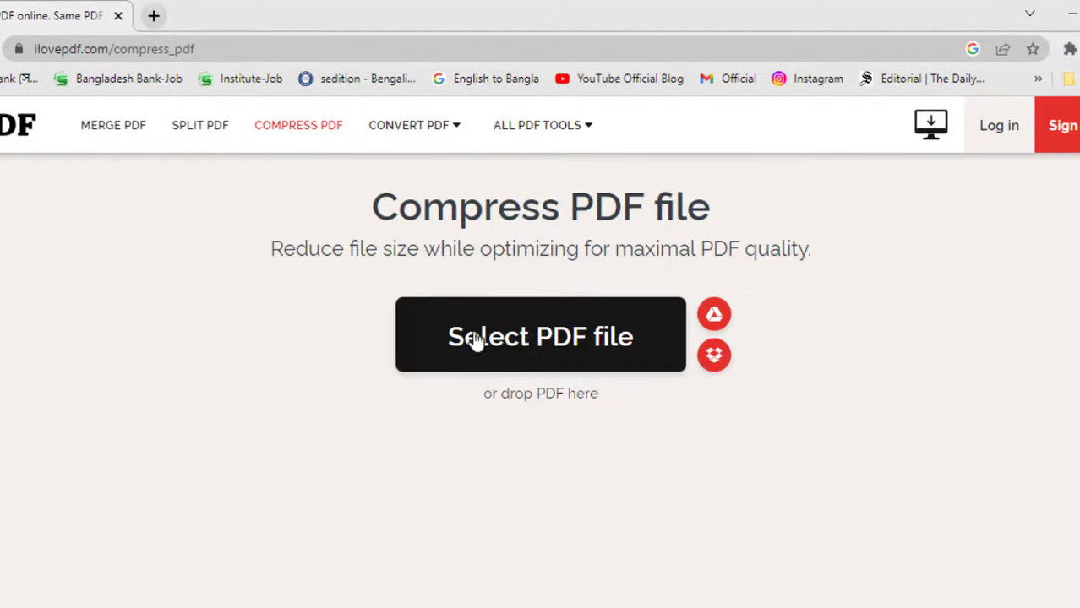
Compress Large File.pdf from the Desktop folder at the Recommended Compression level and check the page quality of the downloaded Large File_compressed.pdf.
{"action": "left_click", "coordinate": [572, 346]}
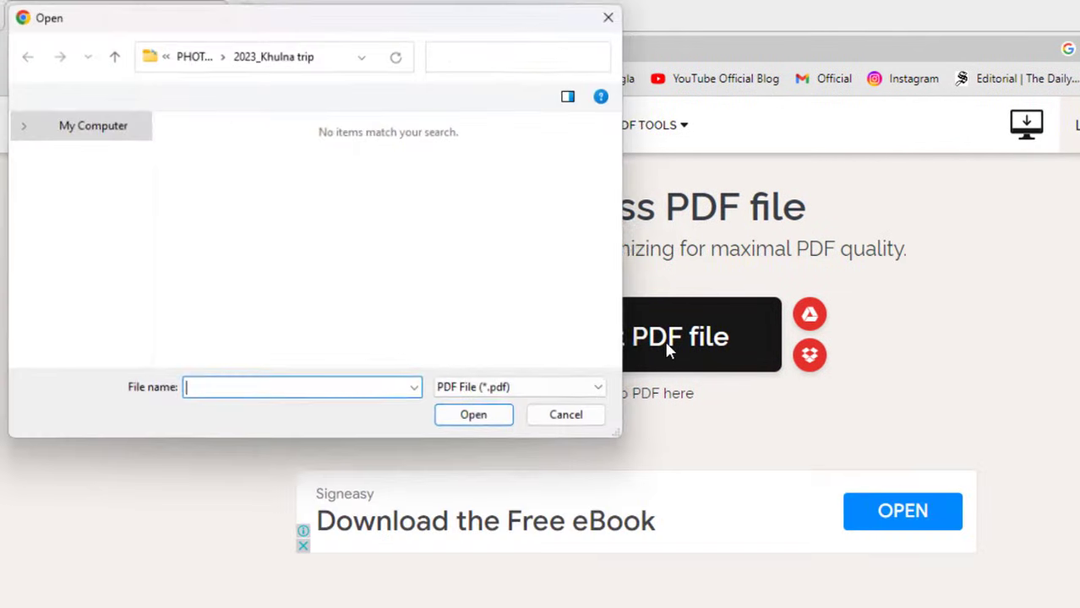
{"action": "scroll", "coordinate": [91, 207], "scroll_direction": "up", "scroll_amount": 3}
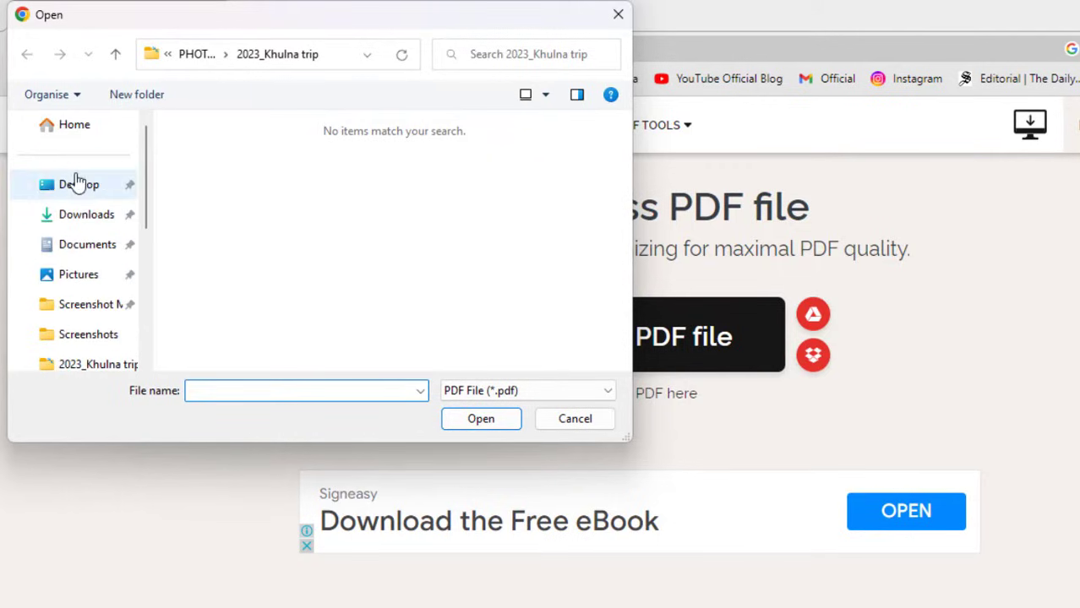
{"action": "left_click", "coordinate": [63, 192]}
{"action": "left_click", "coordinate": [436, 307]}
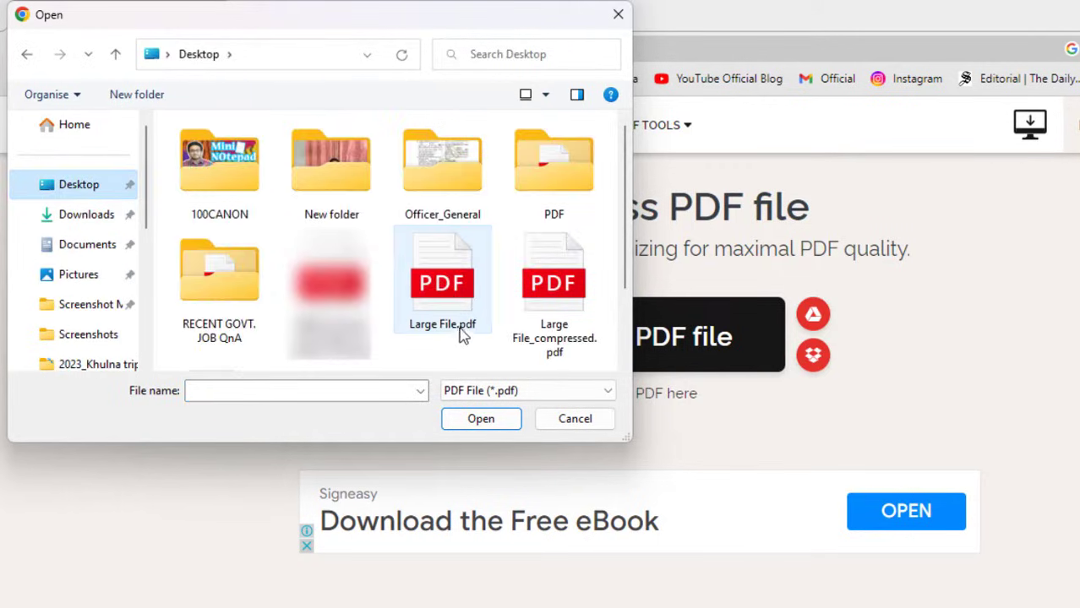
{"action": "left_click", "coordinate": [479, 419]}
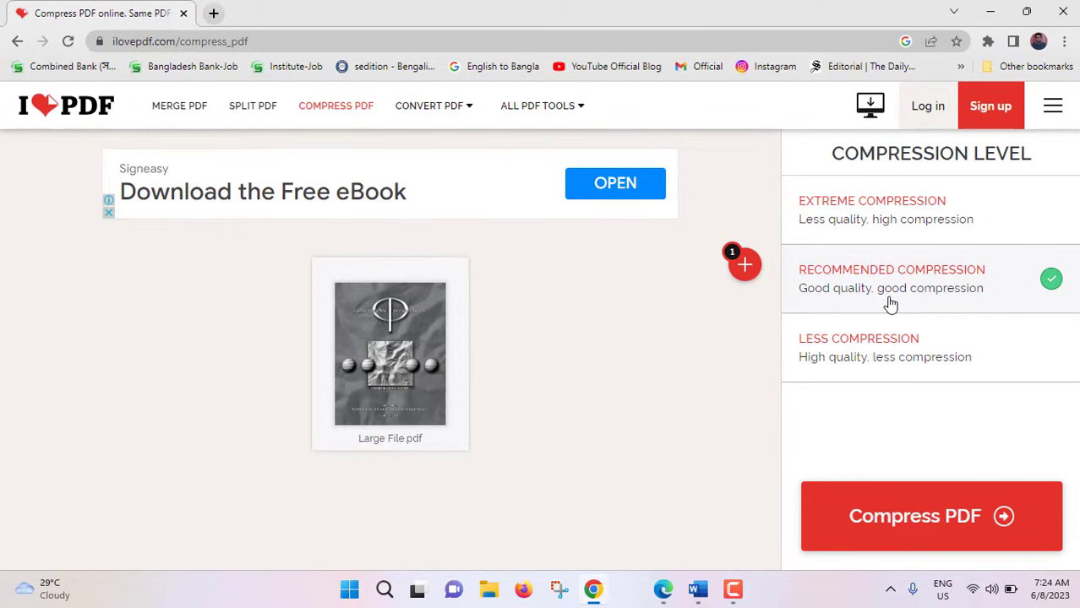
{"action": "left_click", "coordinate": [915, 519]}
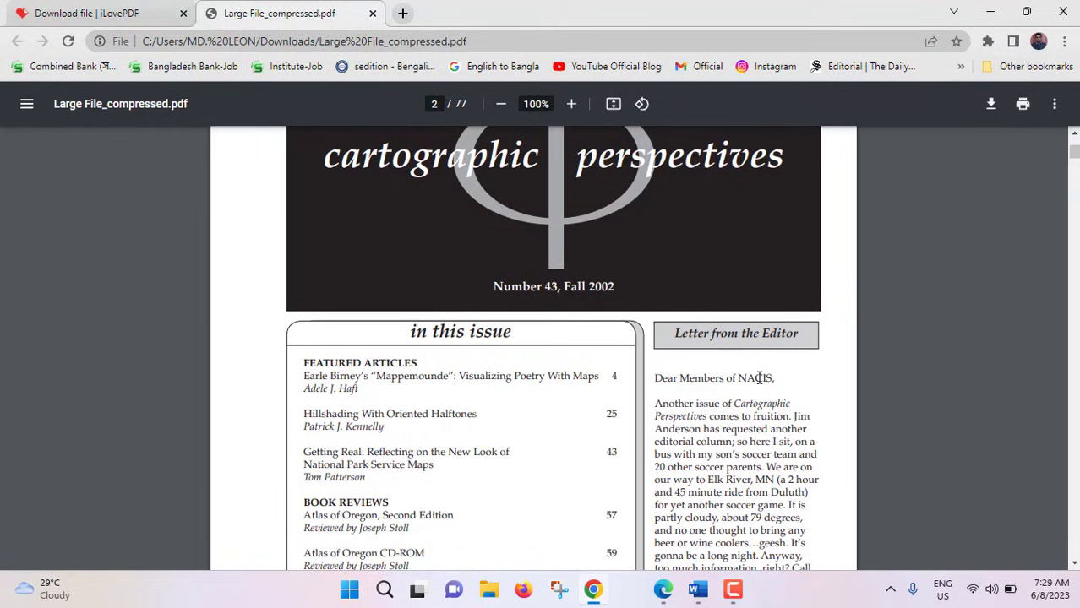
{"action": "scroll", "coordinate": [761, 384], "scroll_direction": "down", "scroll_amount": 2}
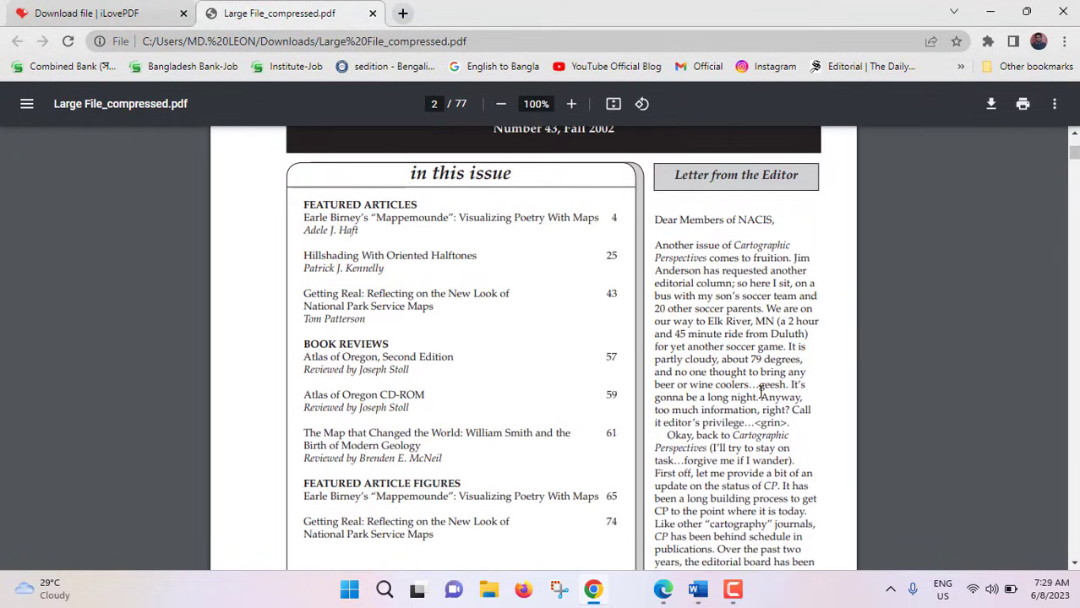
{"action": "scroll", "coordinate": [761, 391], "scroll_direction": "up", "scroll_amount": 12}
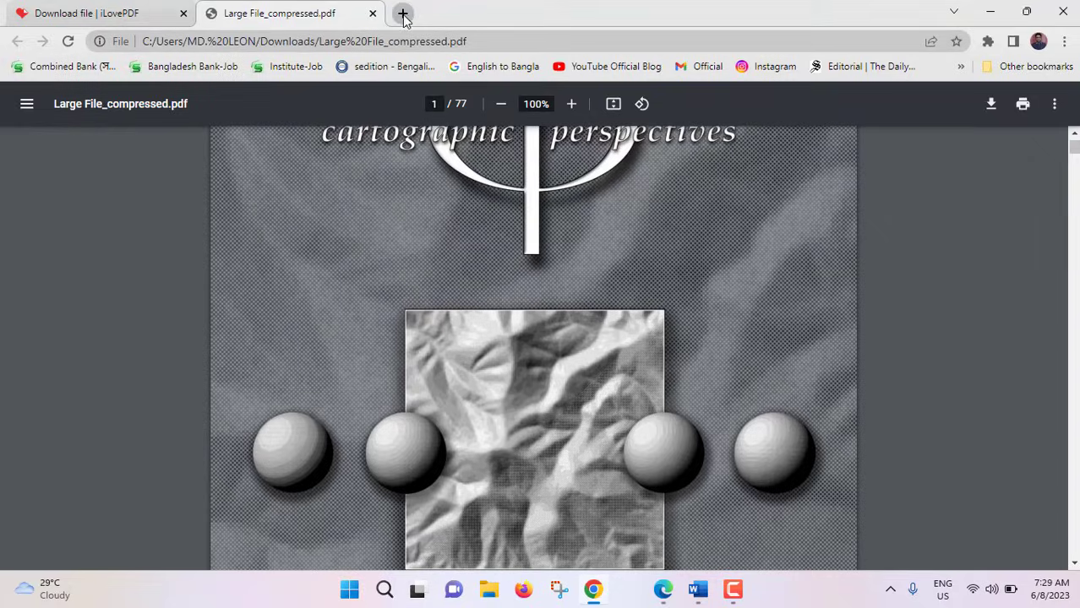
Go to bigpdf.11zon.com in a new browser tab and bring up its Reduce PDF File Size Free tool.
{"action": "left_click", "coordinate": [402, 15]}
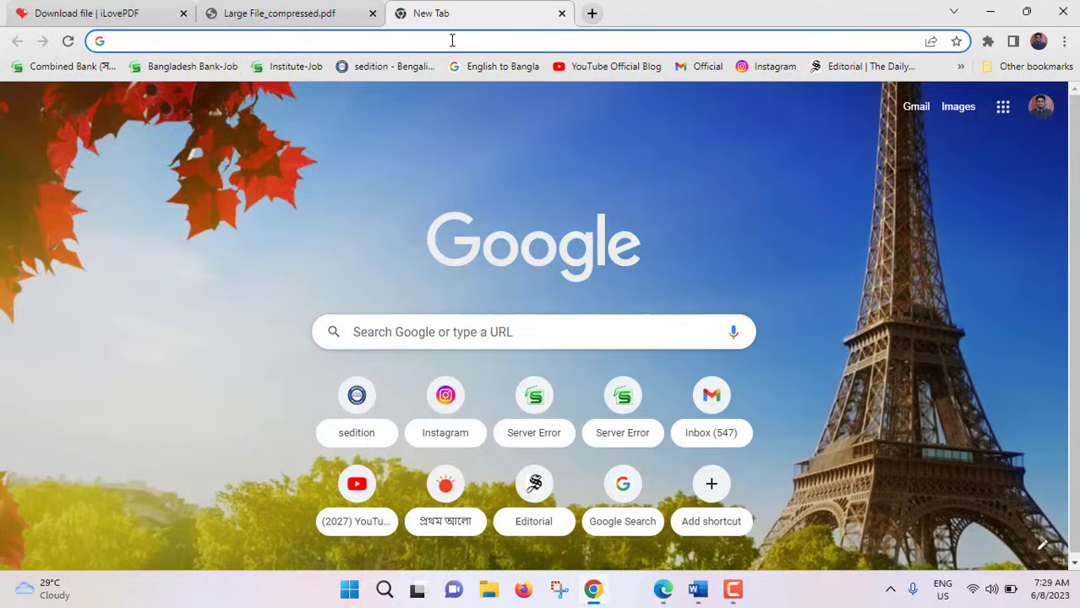
{"action": "type", "text": "bigpdf.11"}
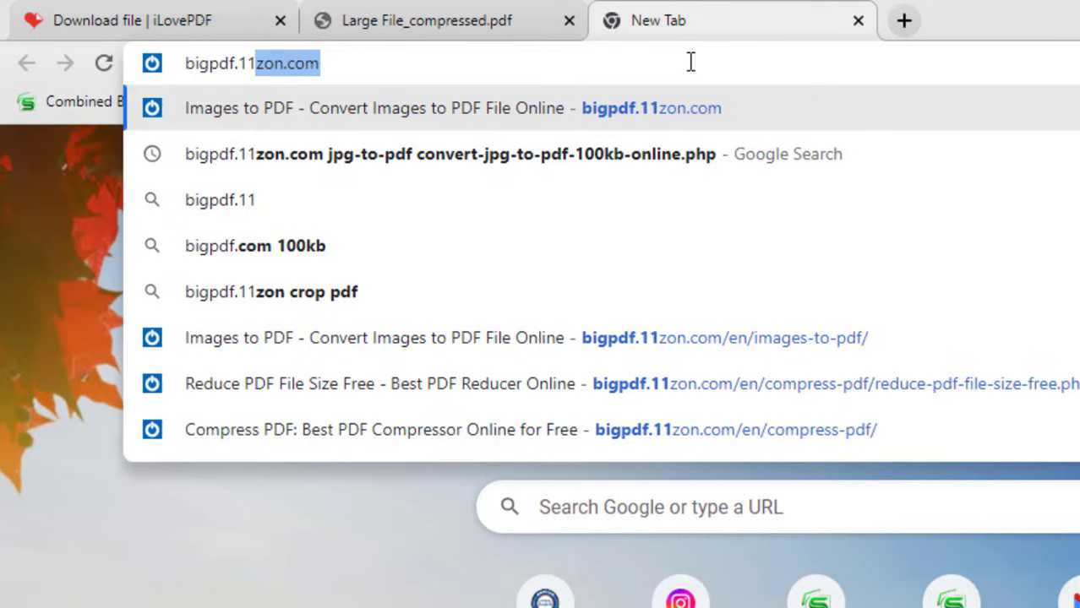
{"action": "type", "text": "zon"}
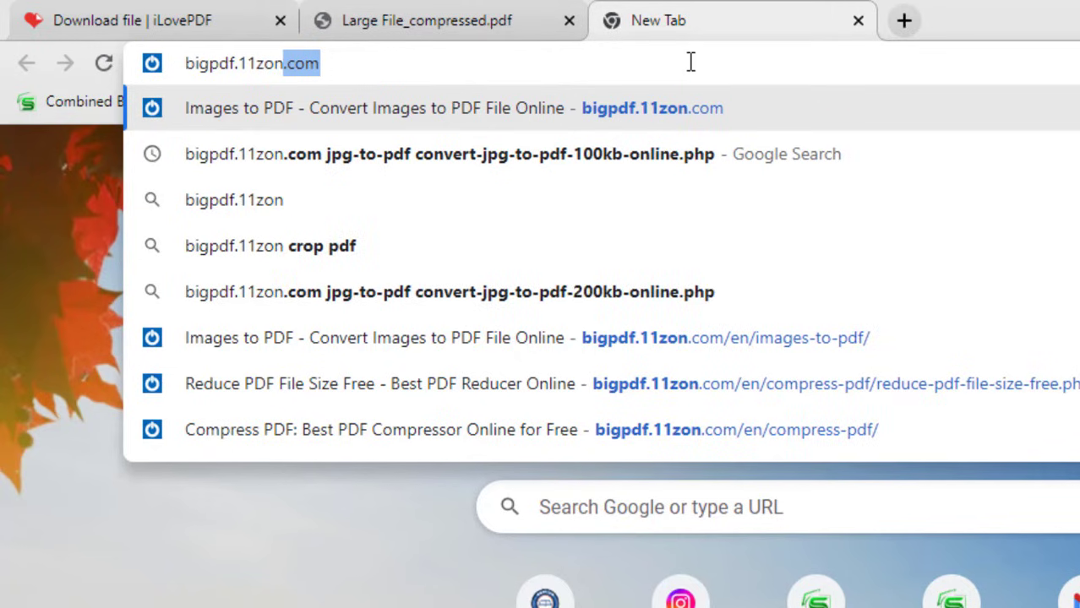
{"action": "type", "text": ".com"}
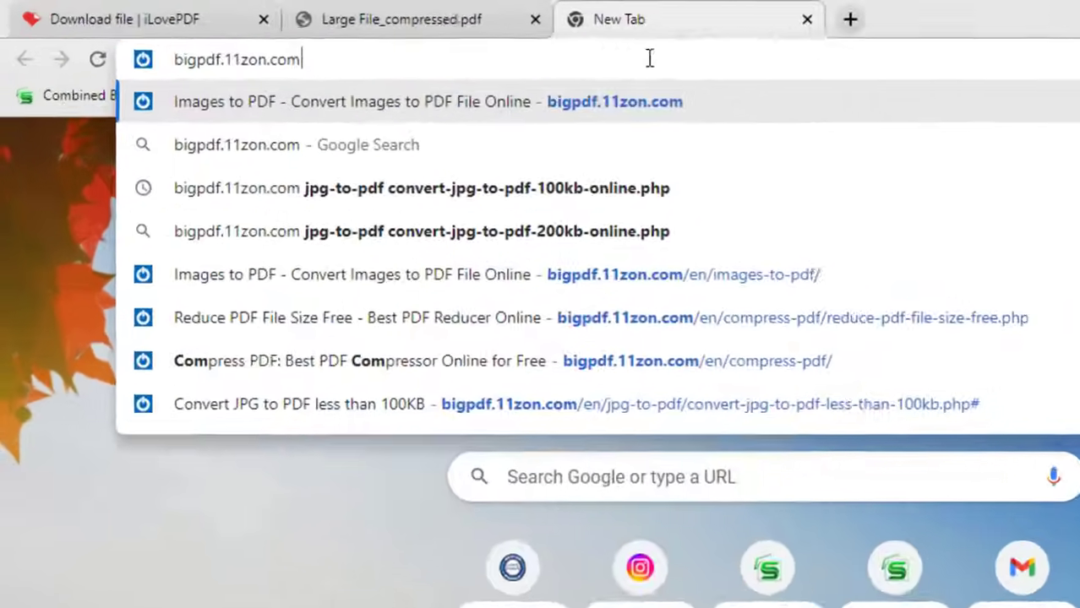
{"action": "key", "text": "Return"}
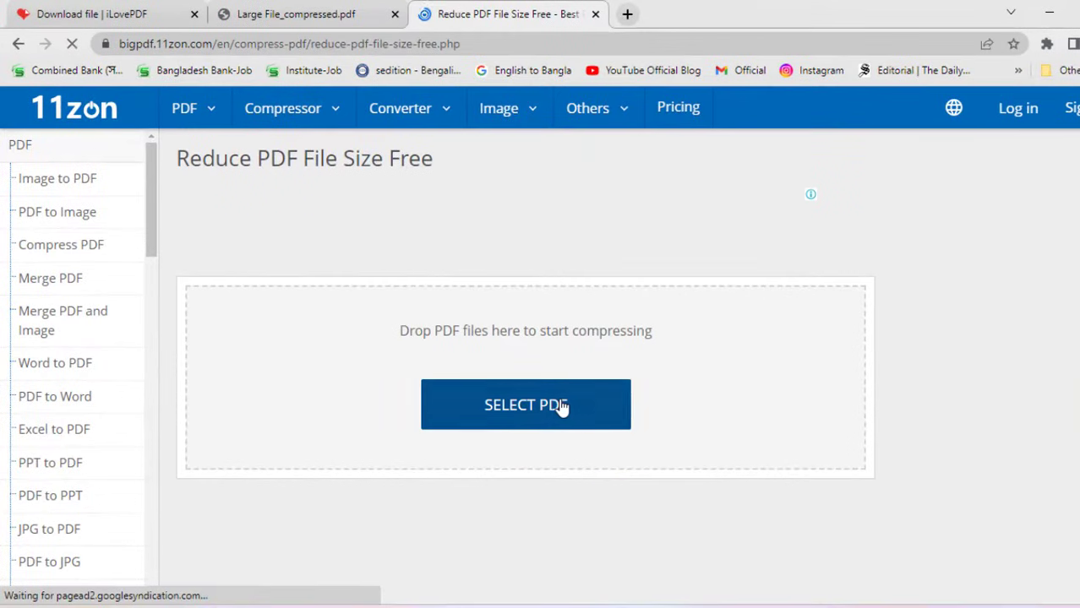
Upload Large File.pdf from the Desktop folder to the 11zon PDF compressor.
{"action": "left_click", "coordinate": [559, 405]}
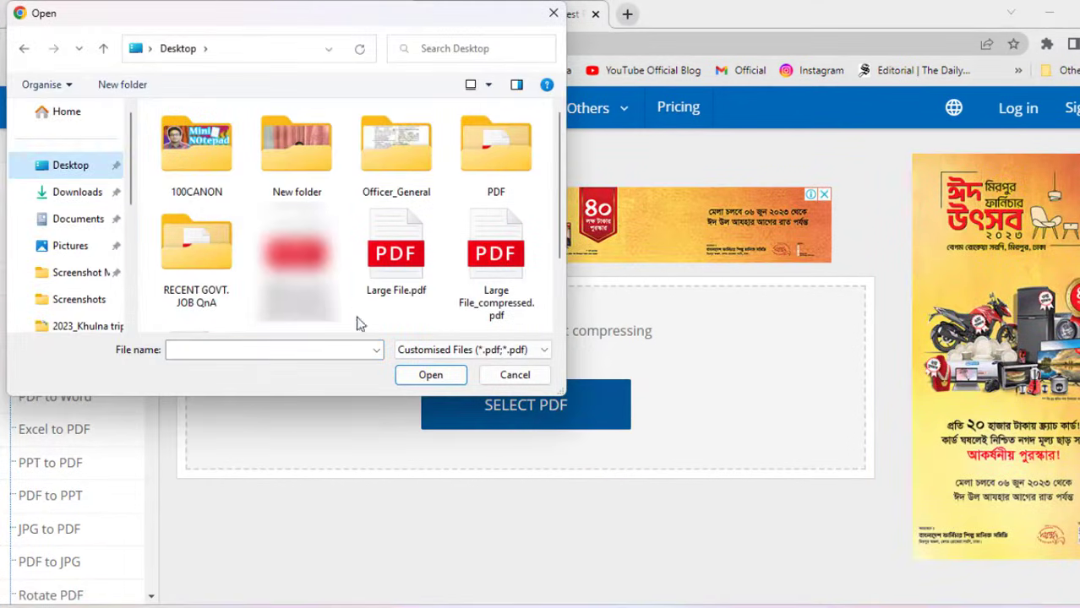
{"action": "left_click", "coordinate": [399, 291]}
{"action": "left_click", "coordinate": [428, 373]}
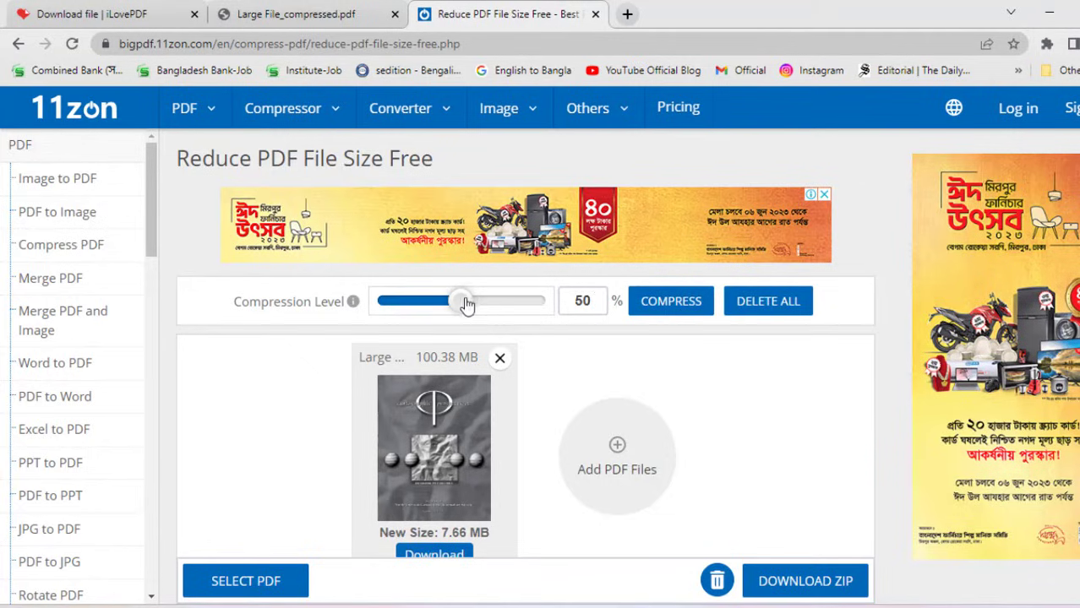
Recompress the uploaded PDF at a compression level of 25% and download the result.
{"action": "left_click_drag", "start_coordinate": [466, 305], "coordinate": [423, 308]}
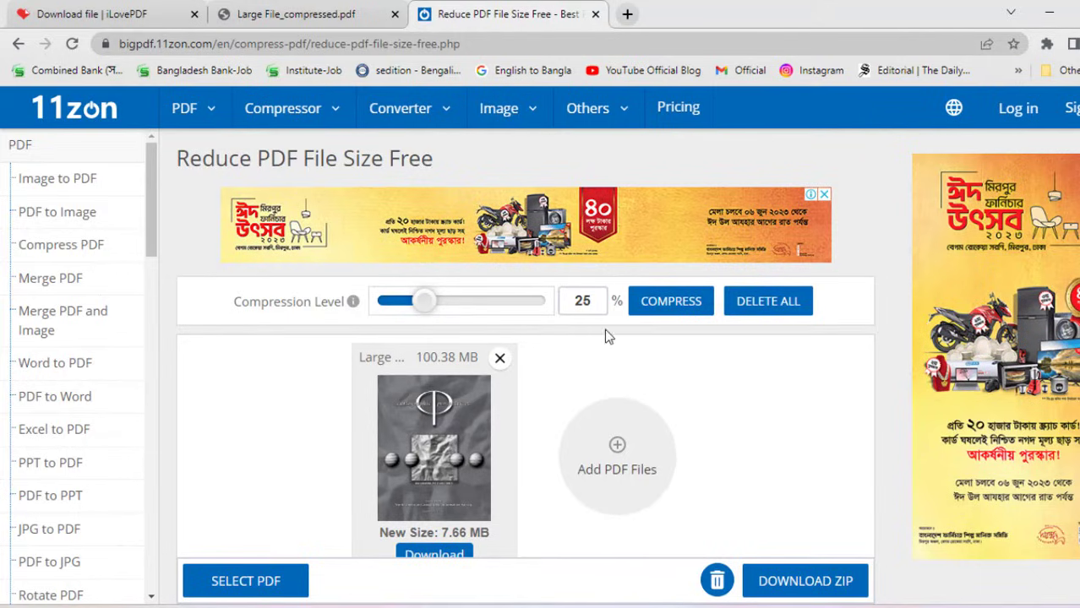
{"action": "left_click", "coordinate": [693, 306]}
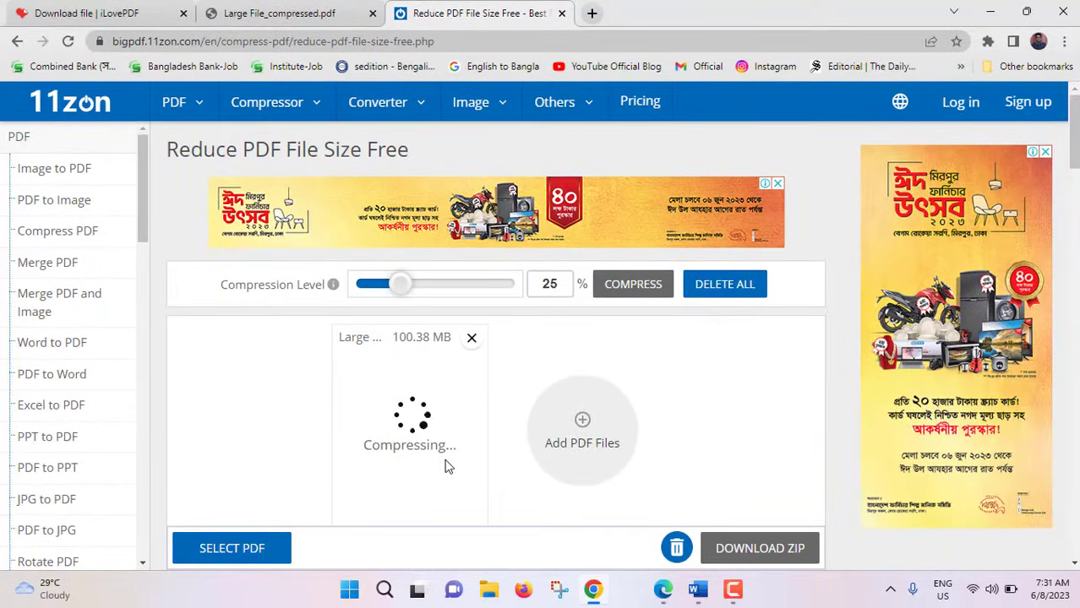
{"action": "scroll", "coordinate": [444, 459], "scroll_direction": "down", "scroll_amount": 1}
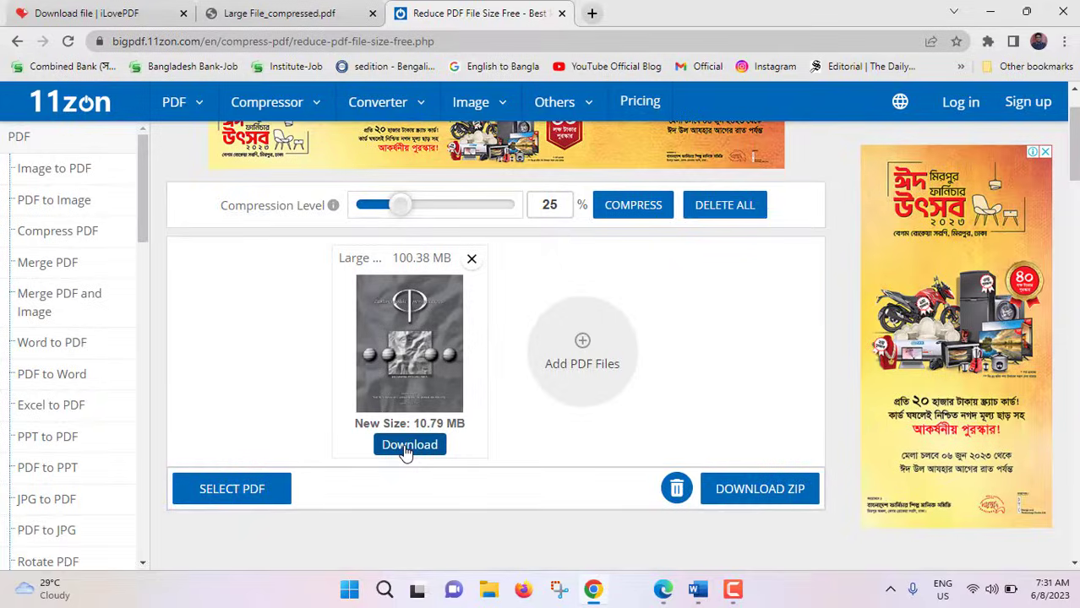
{"action": "left_click", "coordinate": [407, 446]}
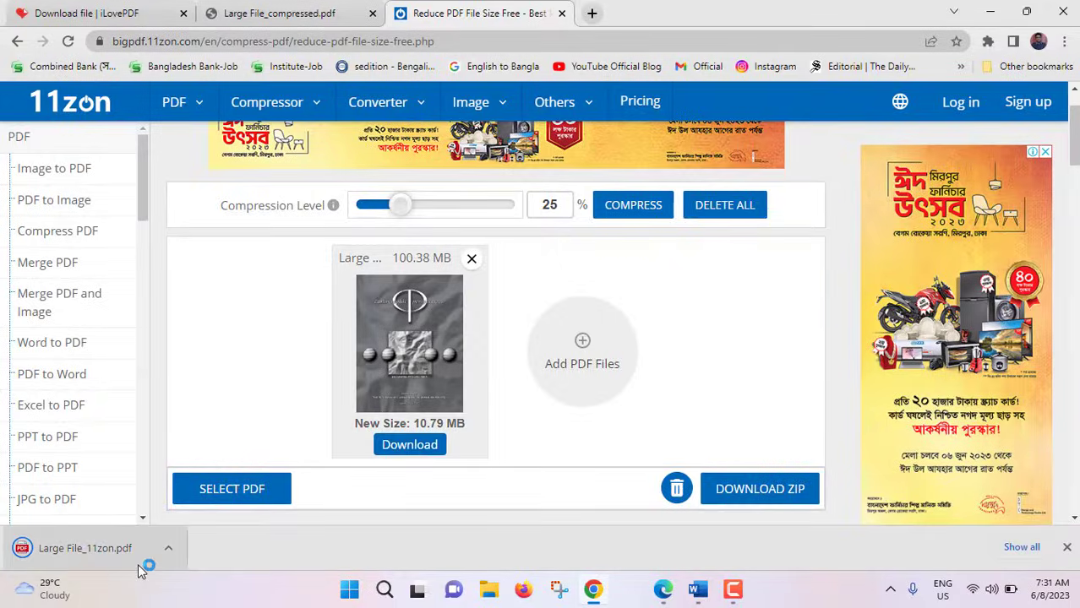
Open the downloaded Large File_11zon.pdf and examine the quality of its first pages.
{"action": "left_click", "coordinate": [77, 549]}
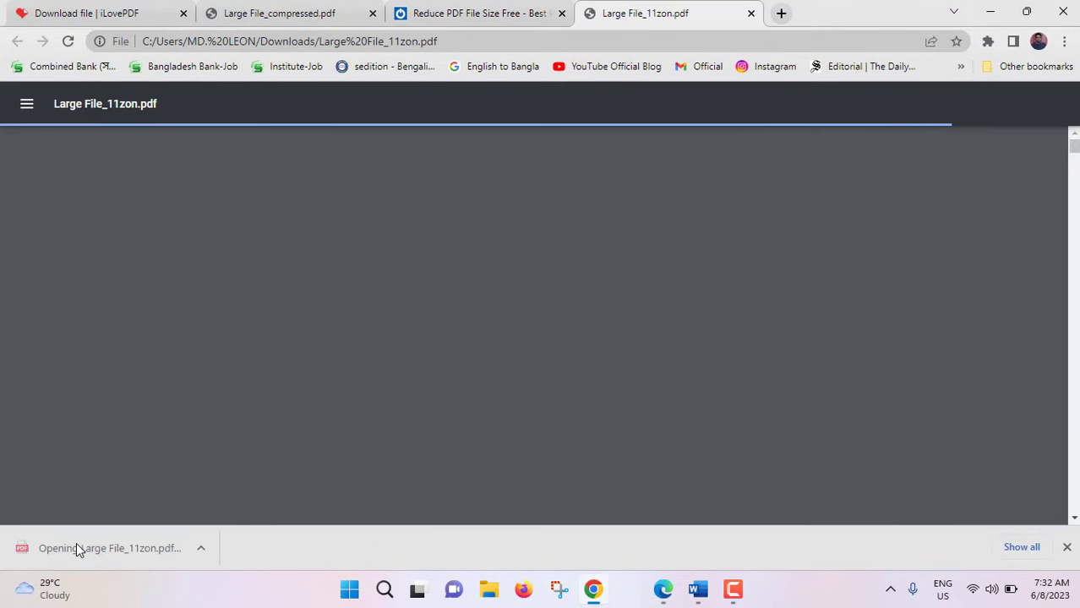
{"action": "scroll", "coordinate": [651, 377], "scroll_direction": "down", "scroll_amount": 10}
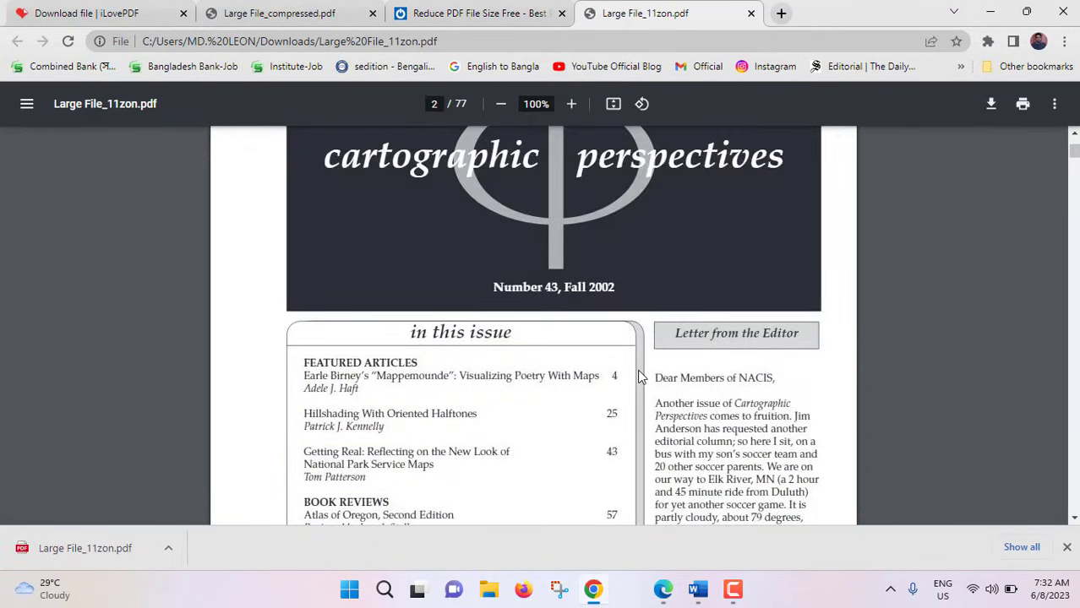
{"action": "scroll", "coordinate": [640, 373], "scroll_direction": "down", "scroll_amount": 3}
{"action": "scroll", "coordinate": [640, 377], "scroll_direction": "up", "scroll_amount": 12}
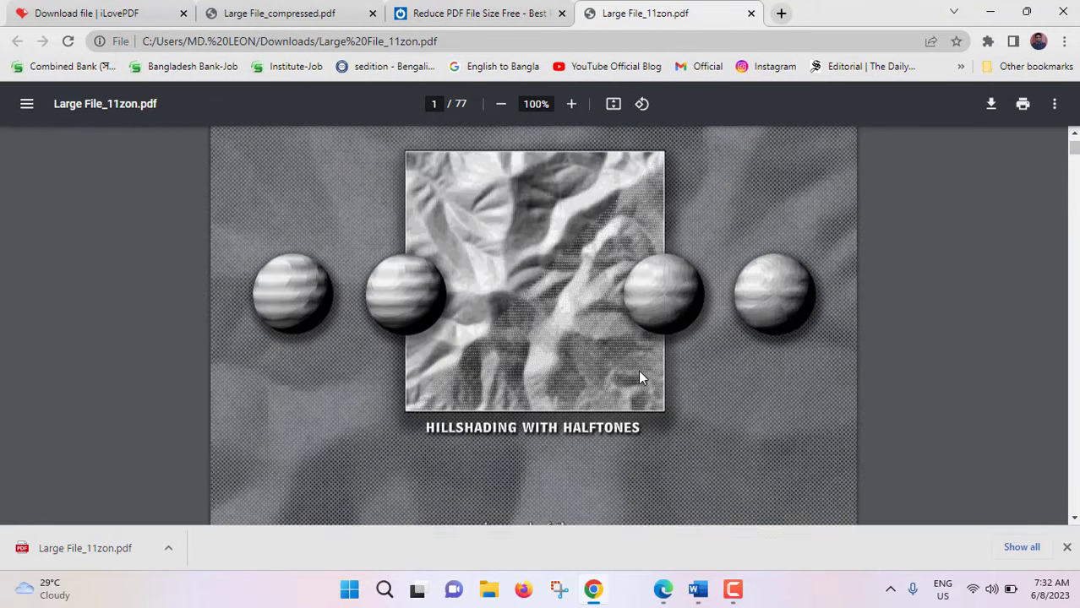